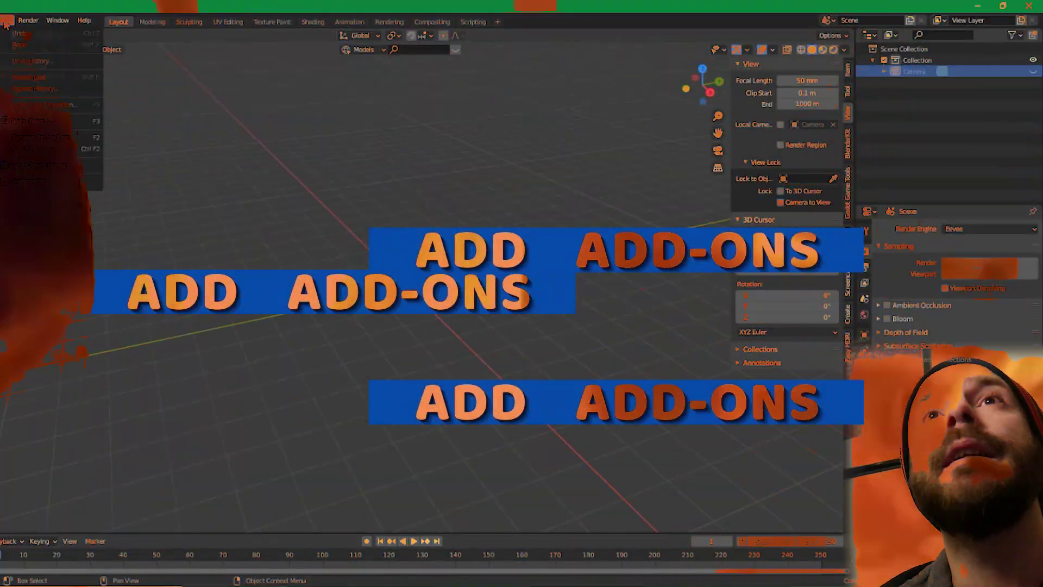
# Search the Preferences add-ons list for 'ge', then clear the search and return to the scene.
pyautogui.click(5, 22)
pyautogui.click(42, 300)
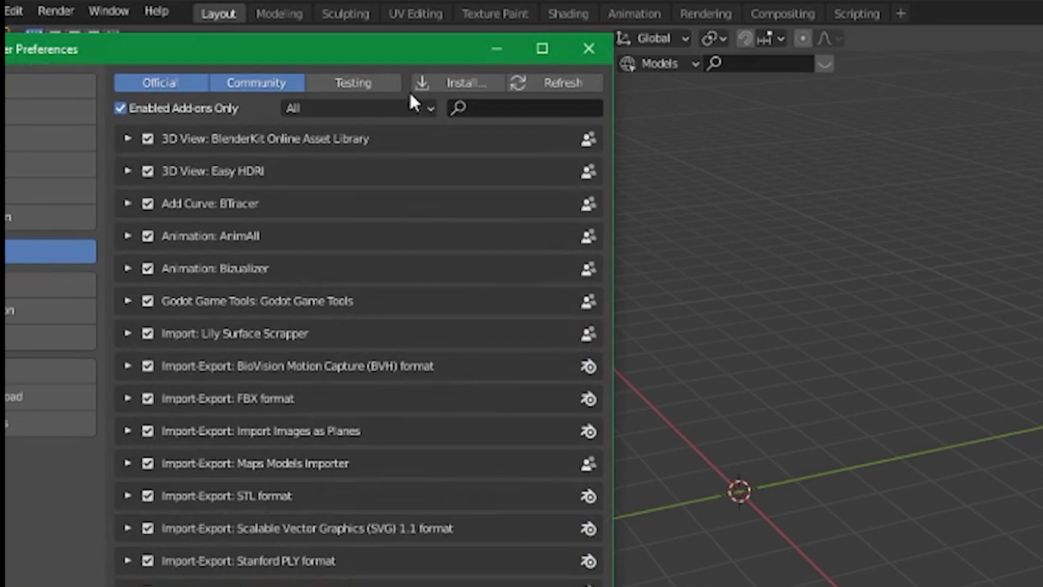
pyautogui.click(485, 108)
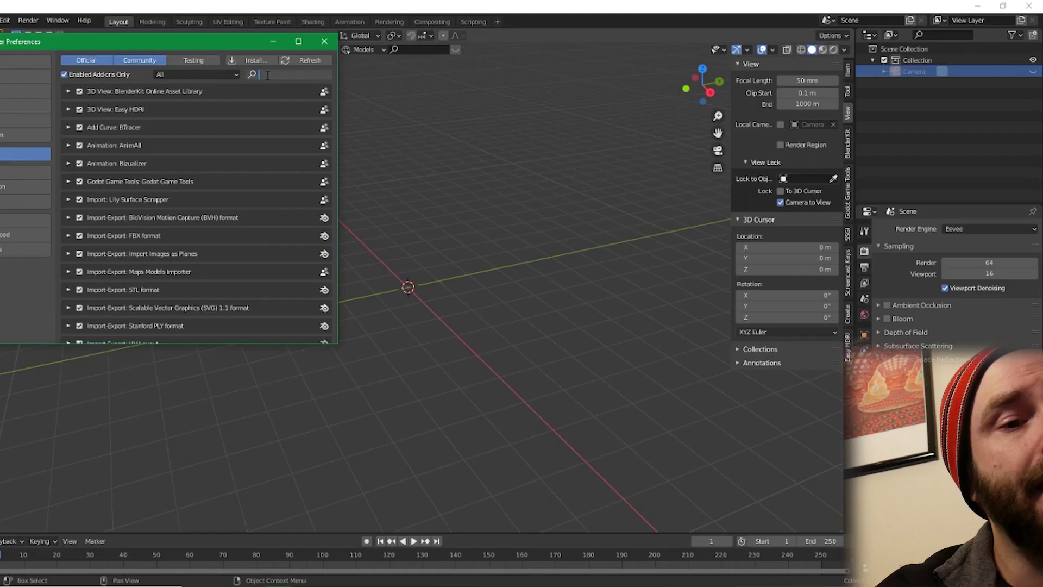
pyautogui.write('get it')
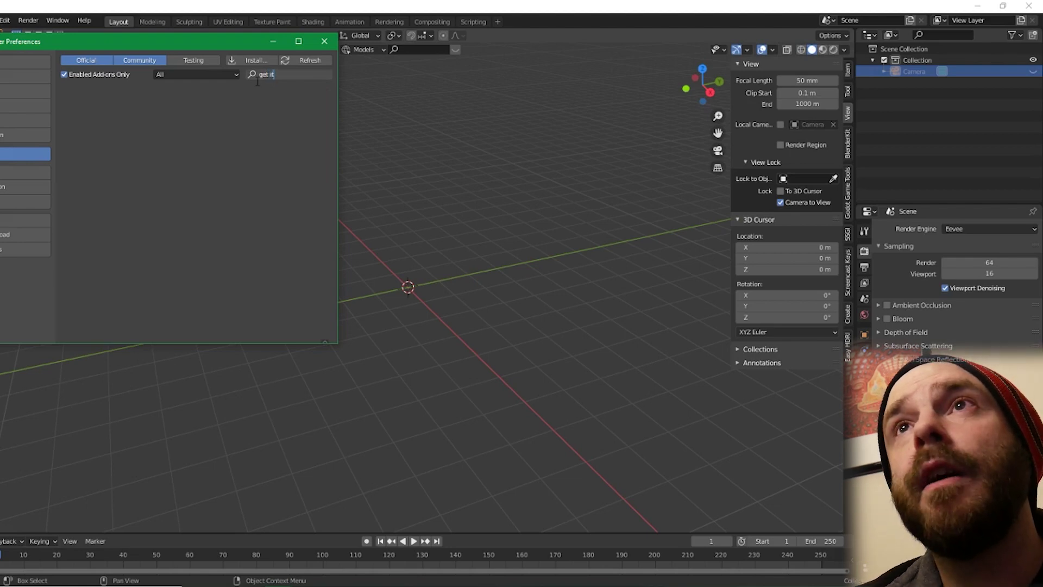
pyautogui.press('BackSpace')
pyautogui.press('BackSpace')
pyautogui.press('BackSpace')
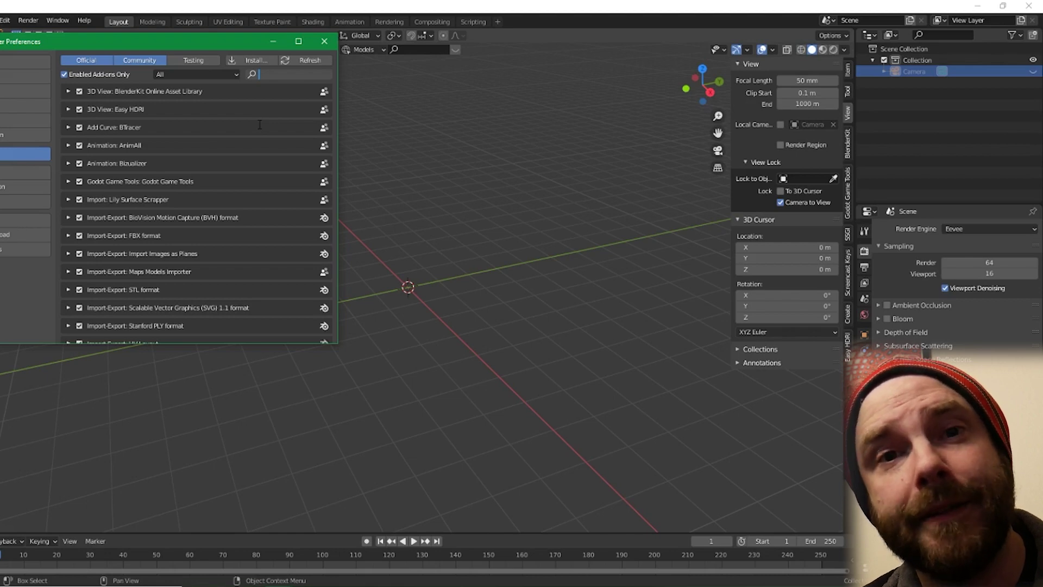
pyautogui.click(367, 175)
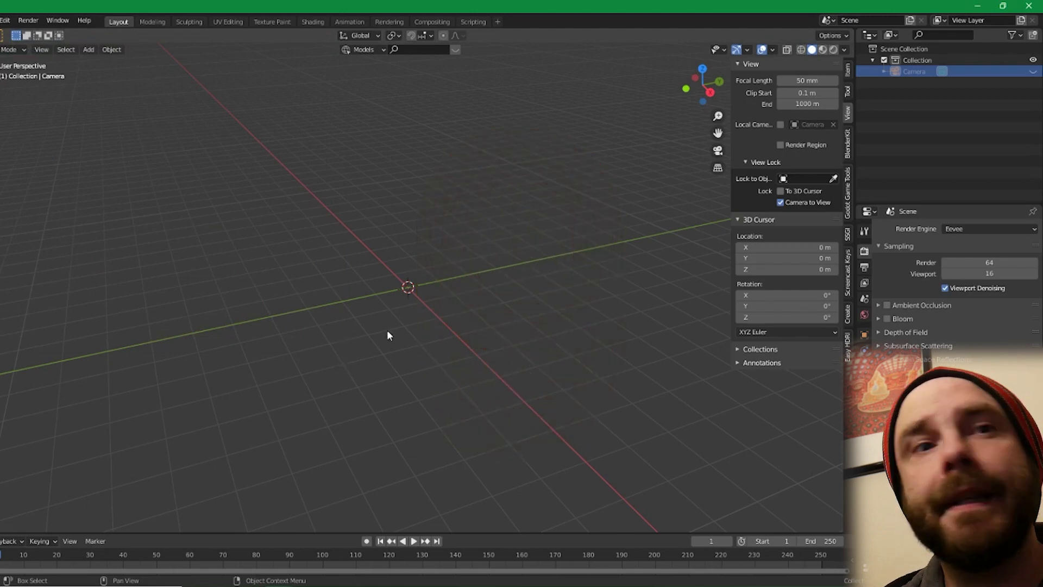
# Add a plane and scale it to twice its size.
pyautogui.hotkey('shift', 'a')
pyautogui.moveTo(450, 338)
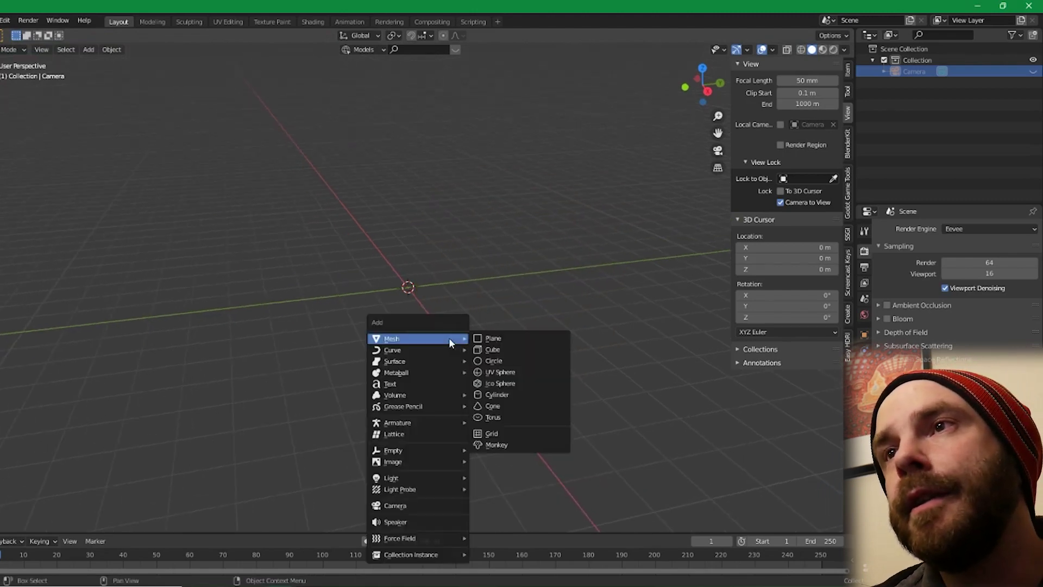
pyautogui.click(496, 339)
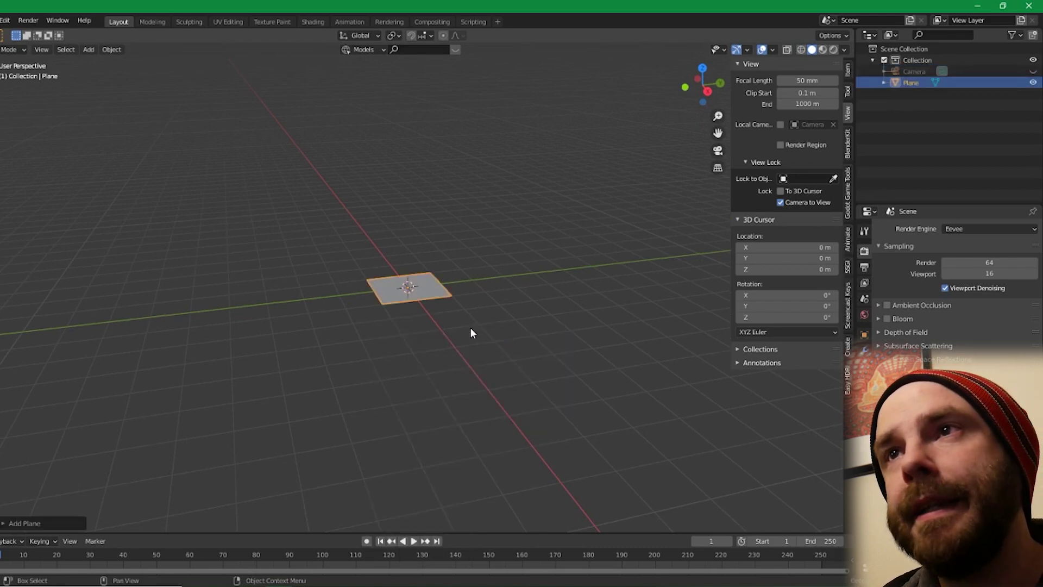
pyautogui.write('s2')
pyautogui.press('Return')
pyautogui.click(456, 333)
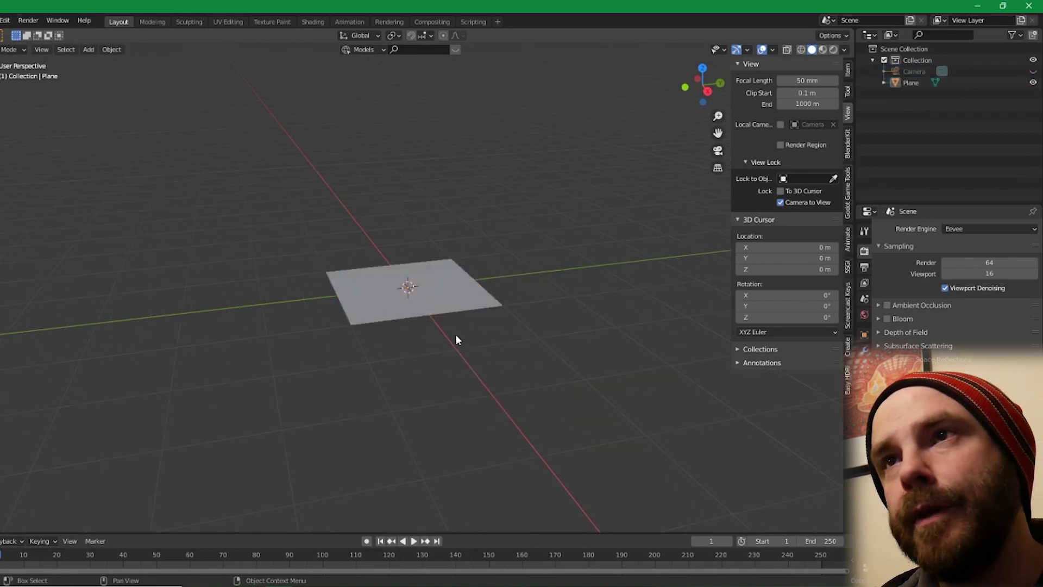
# Add a cube and scale it down to 0.25.
pyautogui.hotkey('shift', 'a')
pyautogui.moveTo(456, 336)
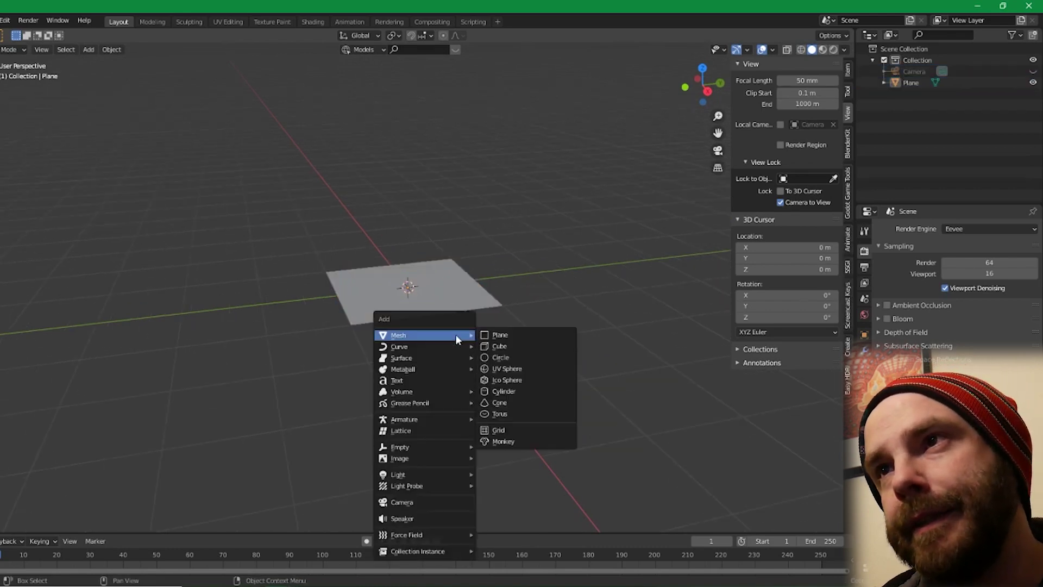
pyautogui.click(497, 347)
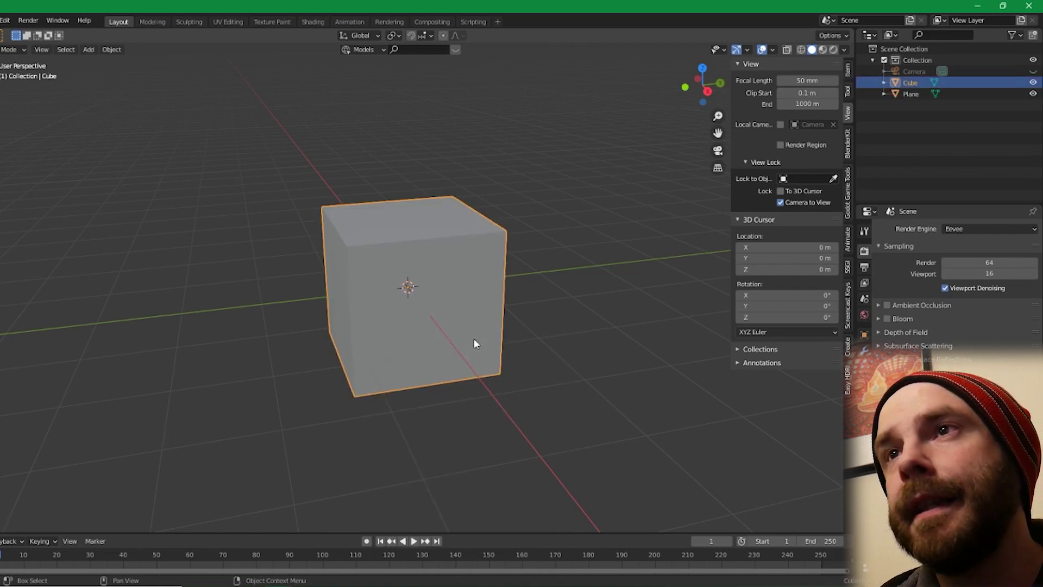
pyautogui.write('s.25')
pyautogui.press('Return')
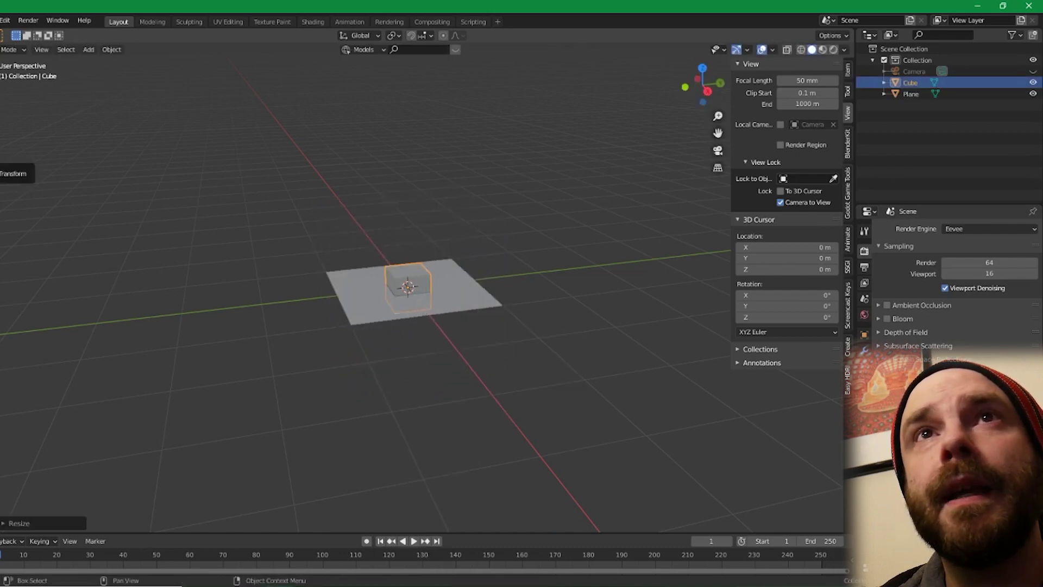
# Raise the cube along Z above the plane using the Transform tool's gizmo.
pyautogui.click(4, 166)
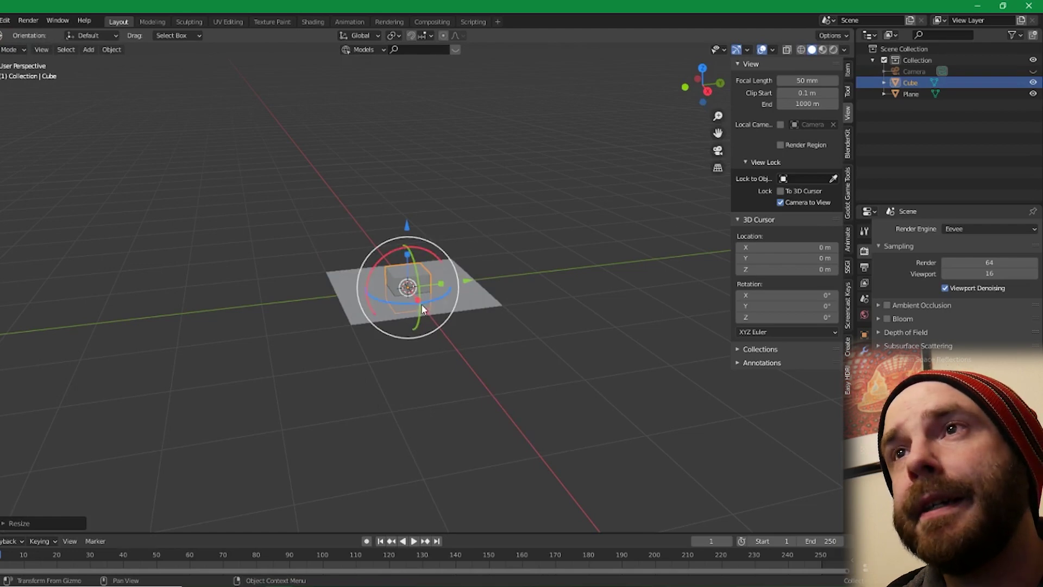
pyautogui.press('KP_Decimal')
pyautogui.scroll(-8, 417, 314)
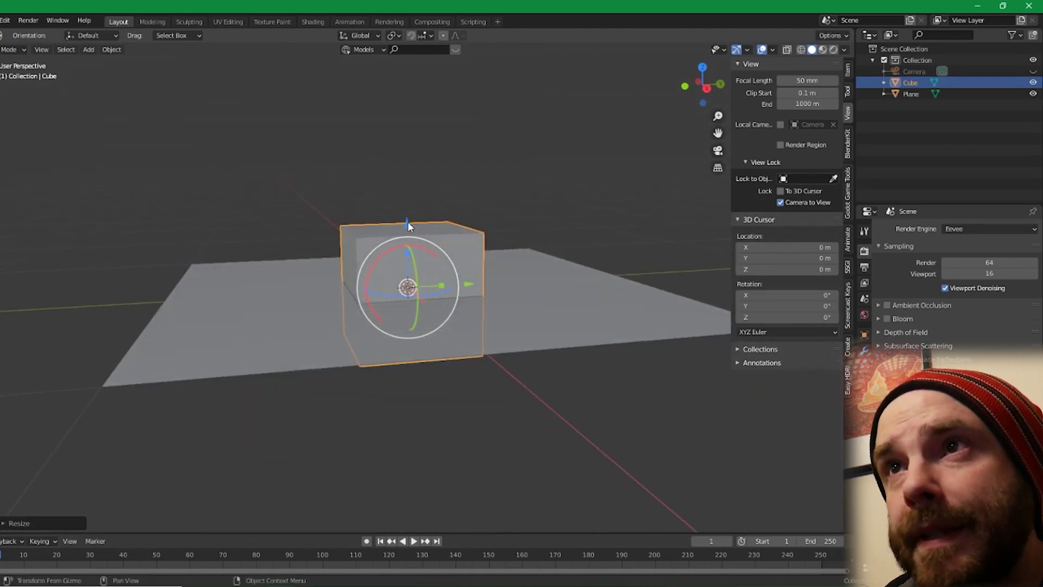
pyautogui.moveTo(407, 224); pyautogui.dragTo(406, 161)
pyautogui.scroll(6, 397, 364)
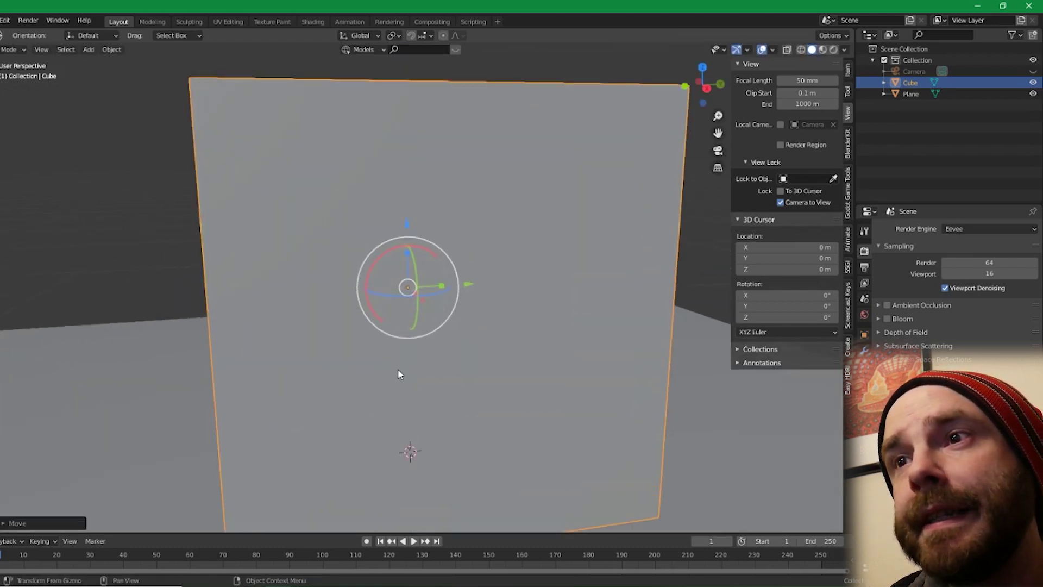
pyautogui.keyDown('shift'); pyautogui.moveTo(394, 349); pyautogui.dragTo(403, 251, button='middle'); pyautogui.keyUp('shift')
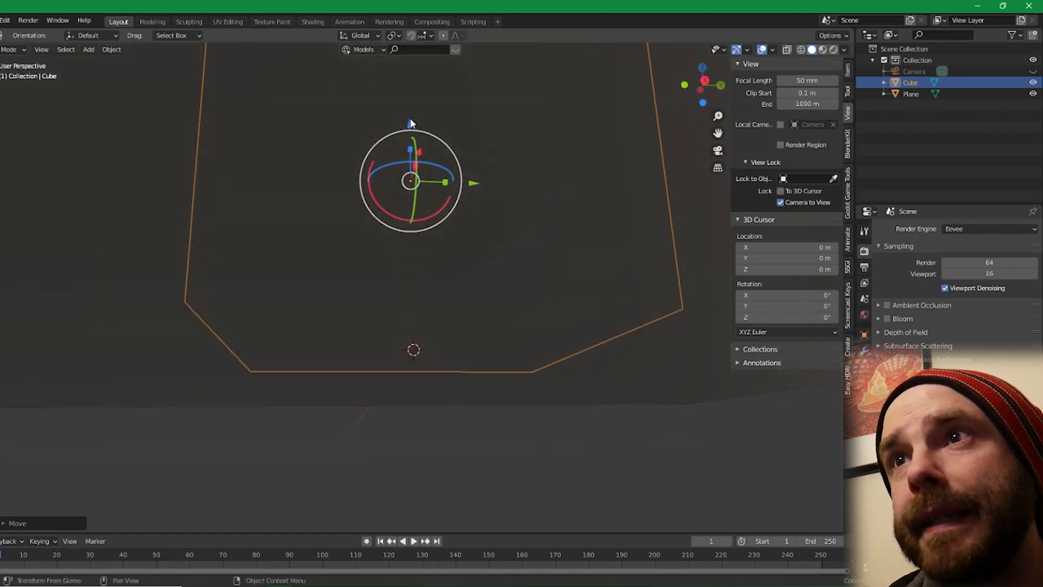
pyautogui.moveTo(410, 124); pyautogui.dragTo(409, 123)
pyautogui.moveTo(413, 315); pyautogui.dragTo(302, 285, button='middle')
pyautogui.click(155, 216)
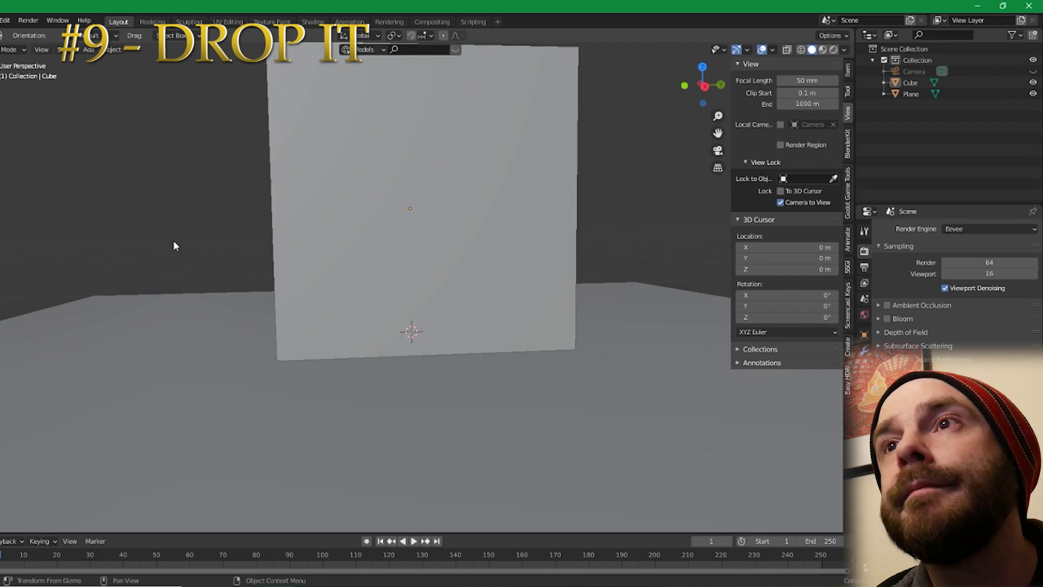
pyautogui.scroll(-6, 174, 246)
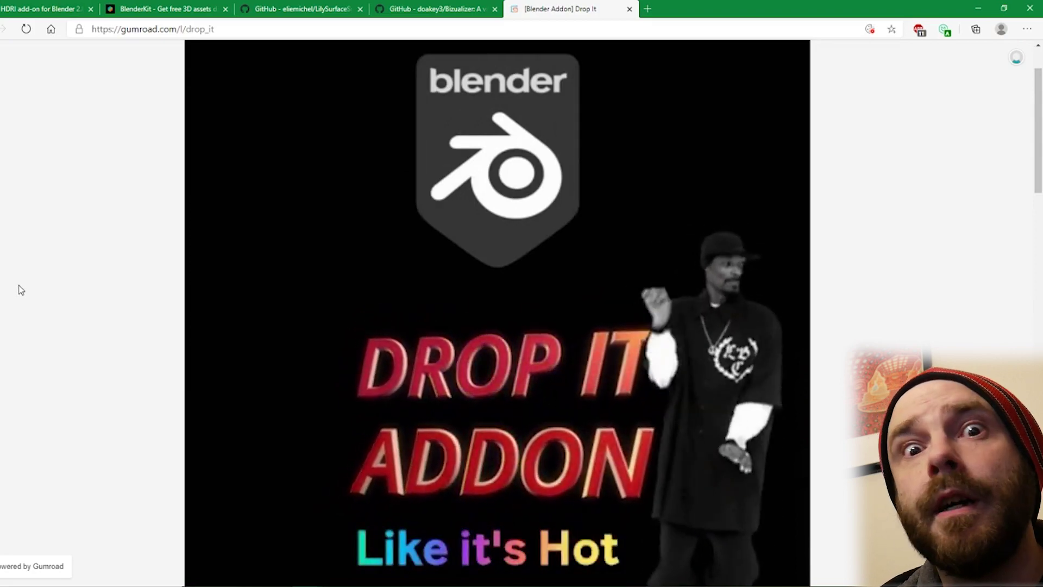
# Choose 'I want this!' for Drop It, enter an e-mail address at checkout and submit.
pyautogui.scroll(-7, 21, 289)
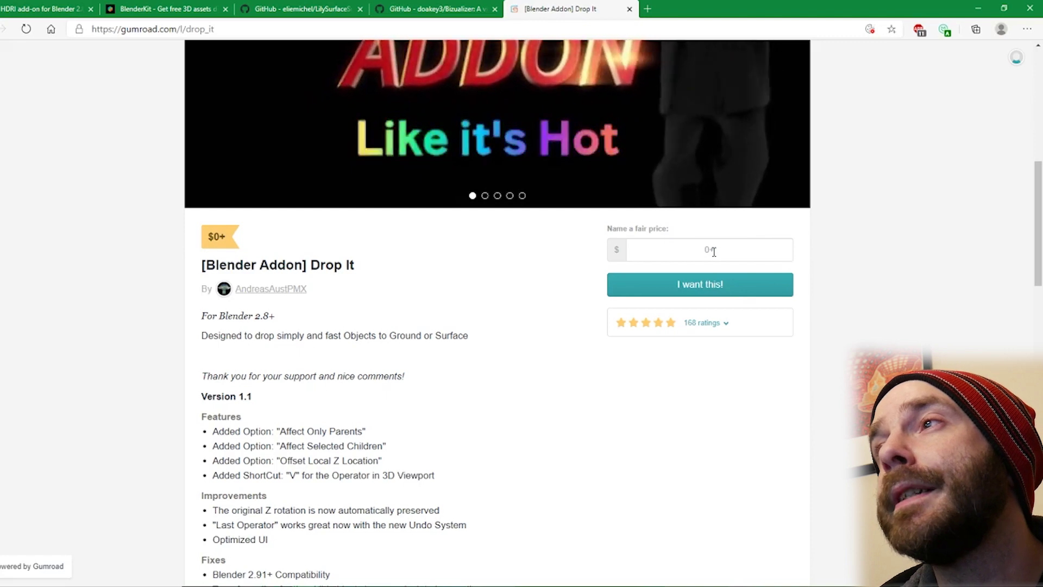
pyautogui.click(711, 284)
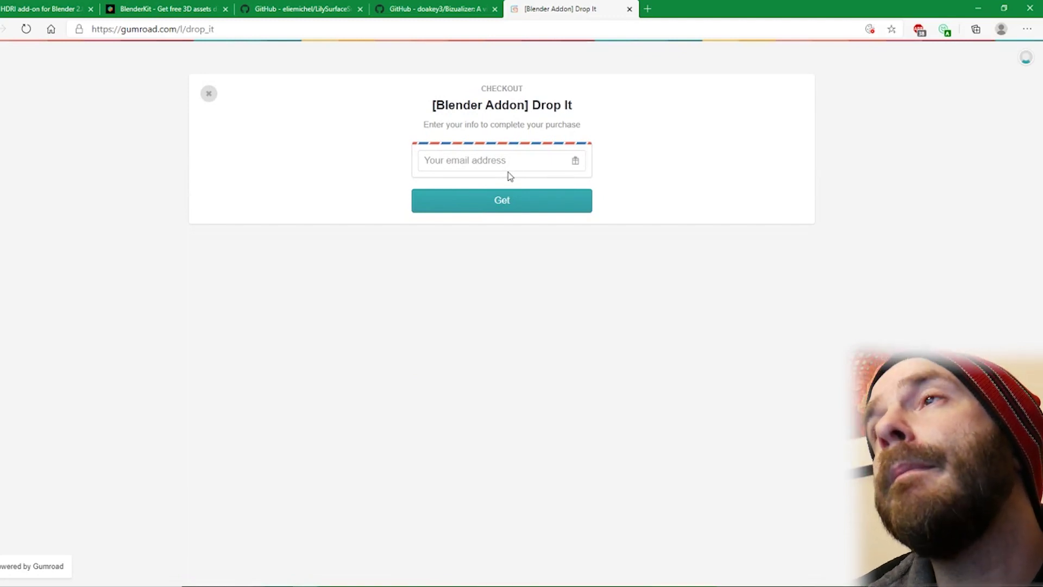
pyautogui.click(507, 169)
pyautogui.write('www.nbcuniversal.com')
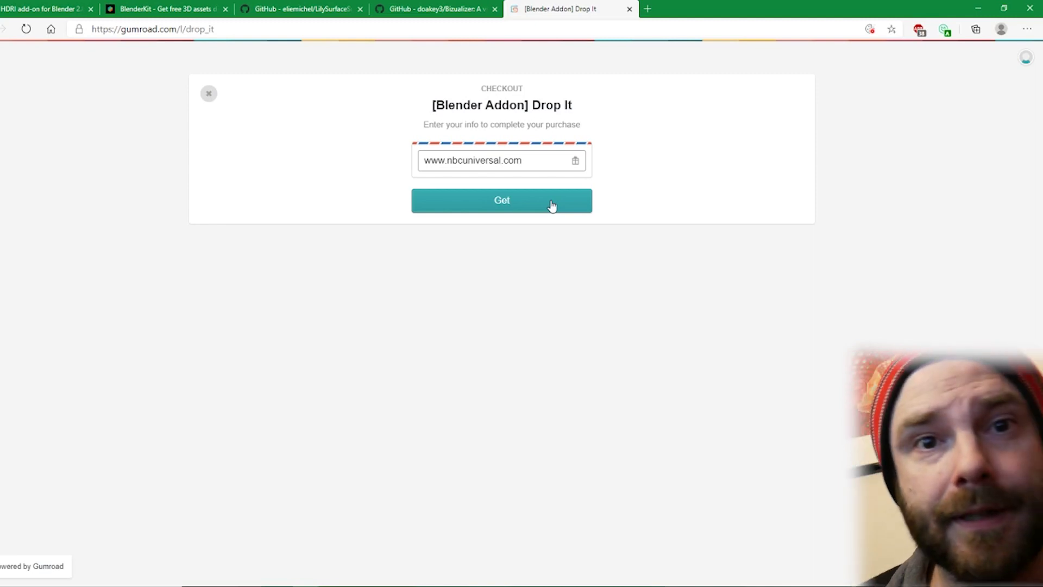
pyautogui.click(552, 205)
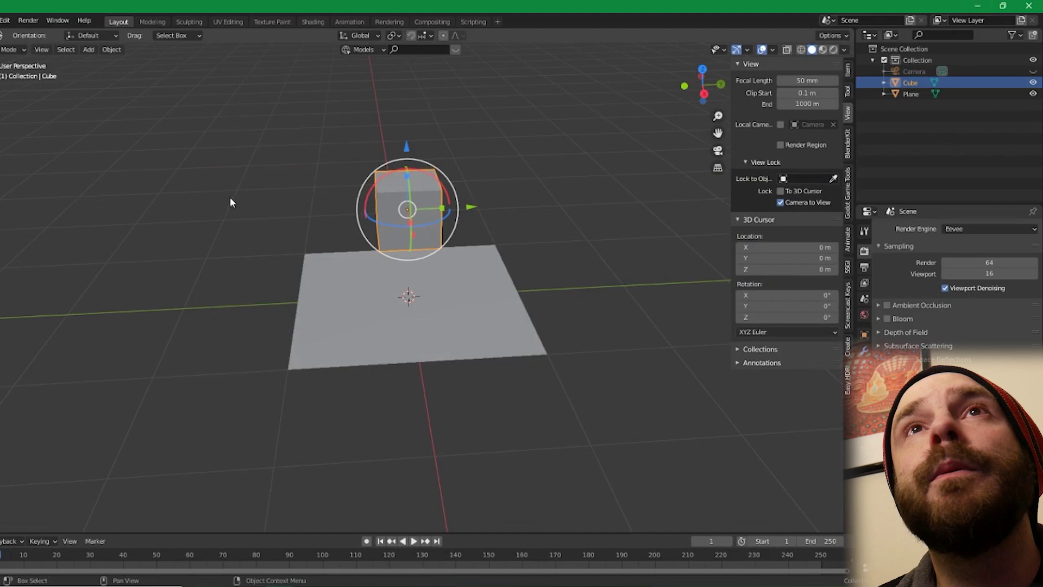
# Install drop_it_v1.1.zip from the Blender Saves folder through the Preferences add-on installer.
pyautogui.click(4, 20)
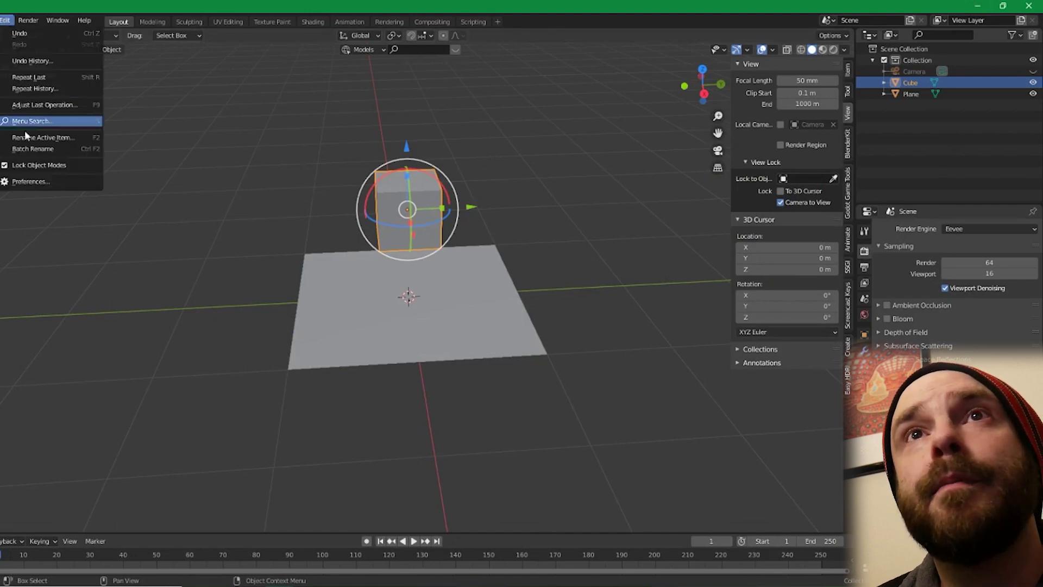
pyautogui.click(30, 179)
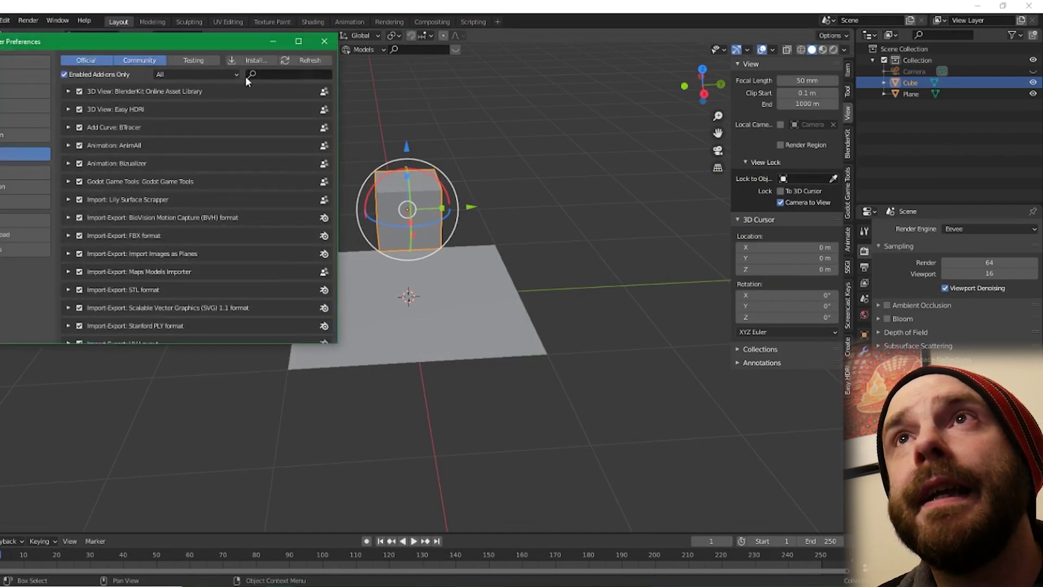
pyautogui.click(257, 61)
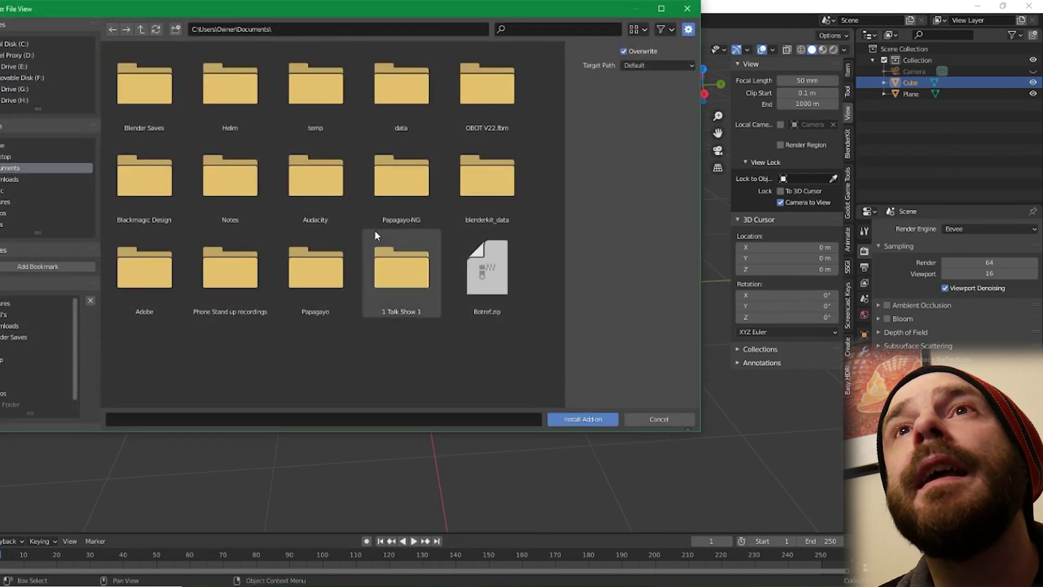
pyautogui.click(145, 96)
pyautogui.click(146, 96)
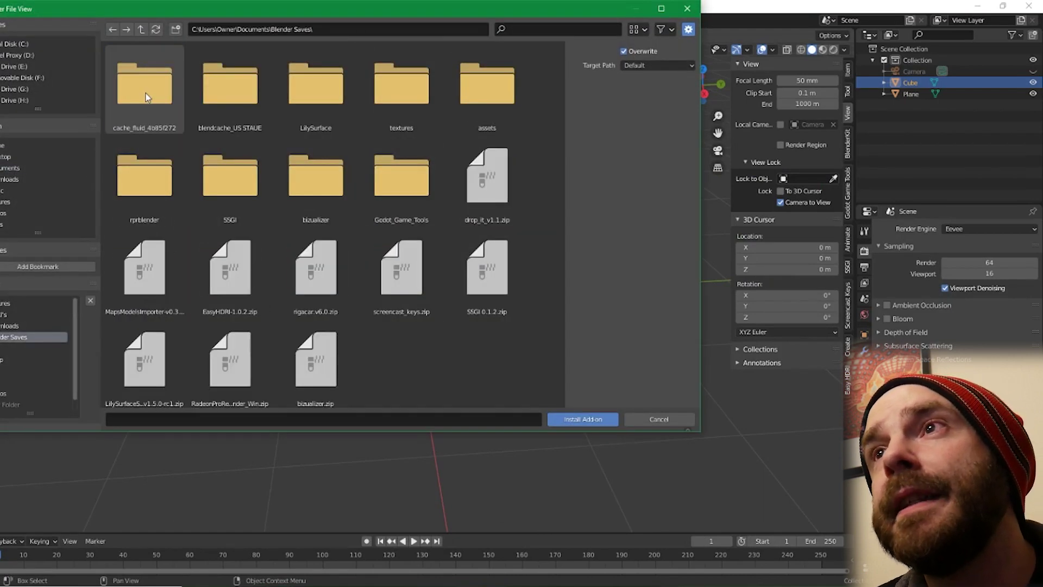
pyautogui.click(487, 179)
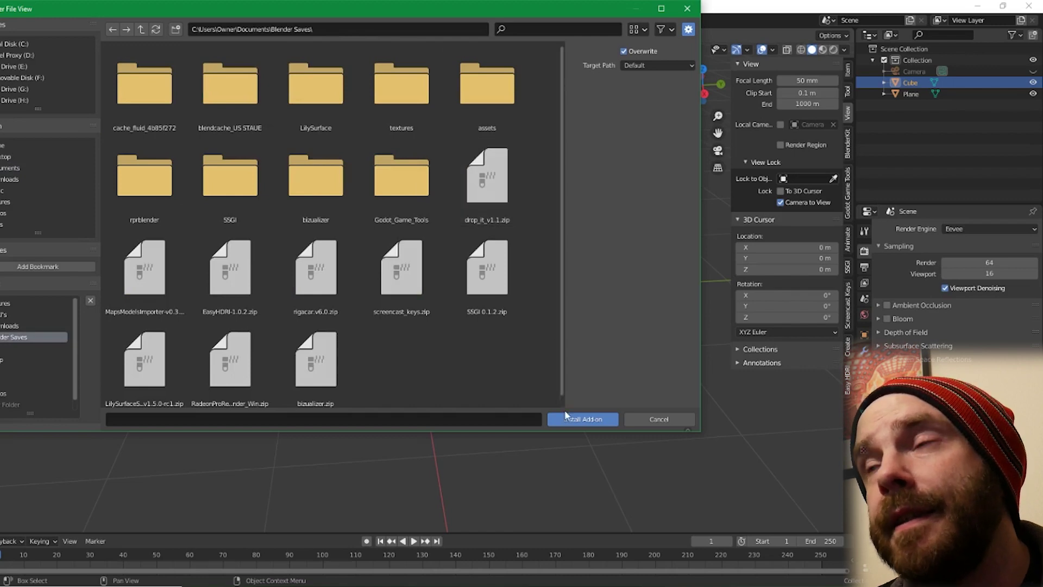
pyautogui.click(582, 419)
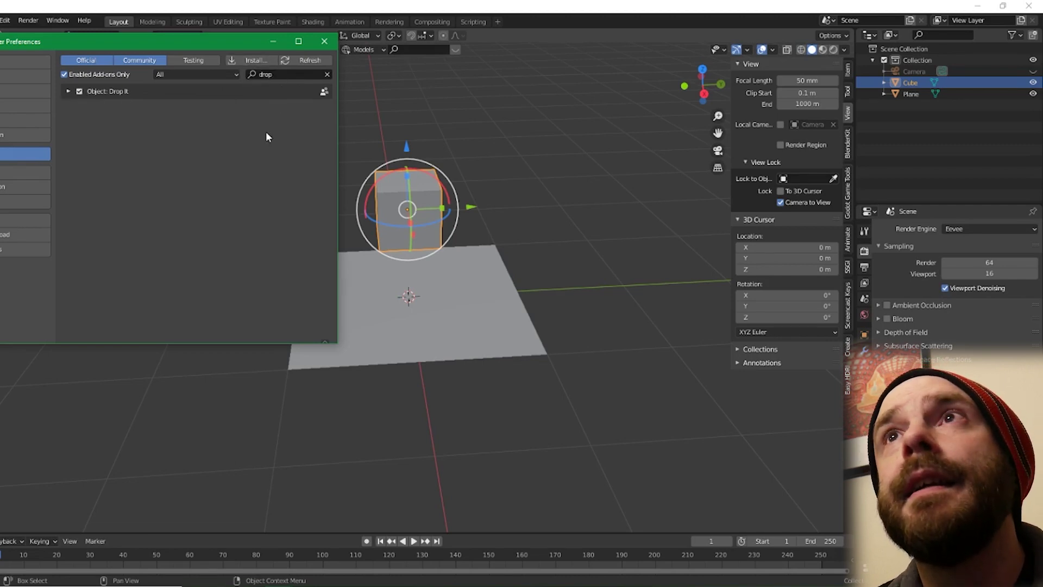
# Close Preferences and reselect the cube in the viewport.
pyautogui.click(324, 41)
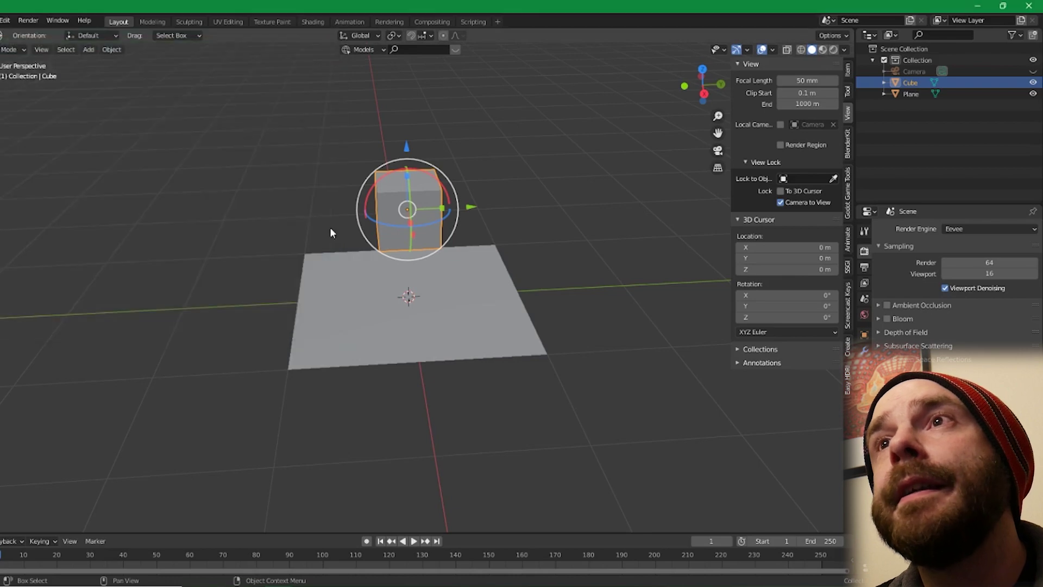
pyautogui.click(323, 196)
pyautogui.click(414, 229)
pyautogui.moveTo(415, 228); pyautogui.dragTo(443, 248, button='middle')
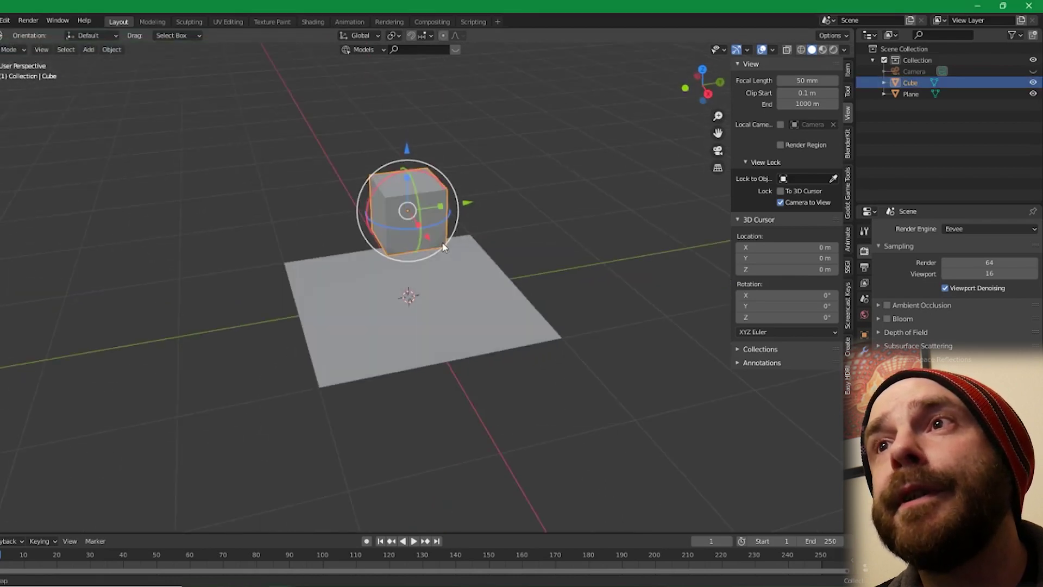
# Run Drop It on the cube from its context menu and verify it sits on the plane.
pyautogui.rightClick(405, 213)
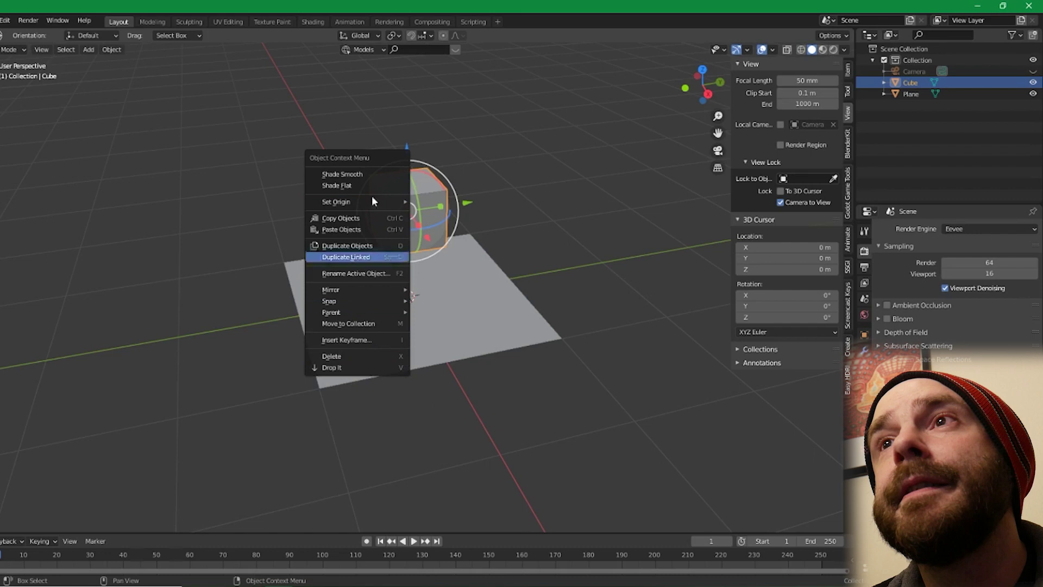
pyautogui.rightClick(399, 202)
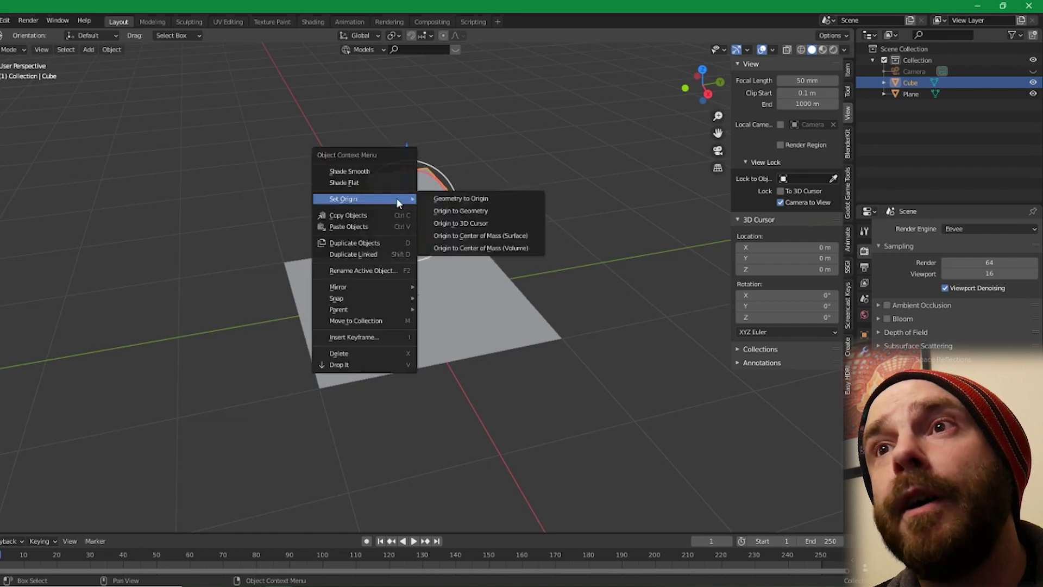
pyautogui.click(360, 367)
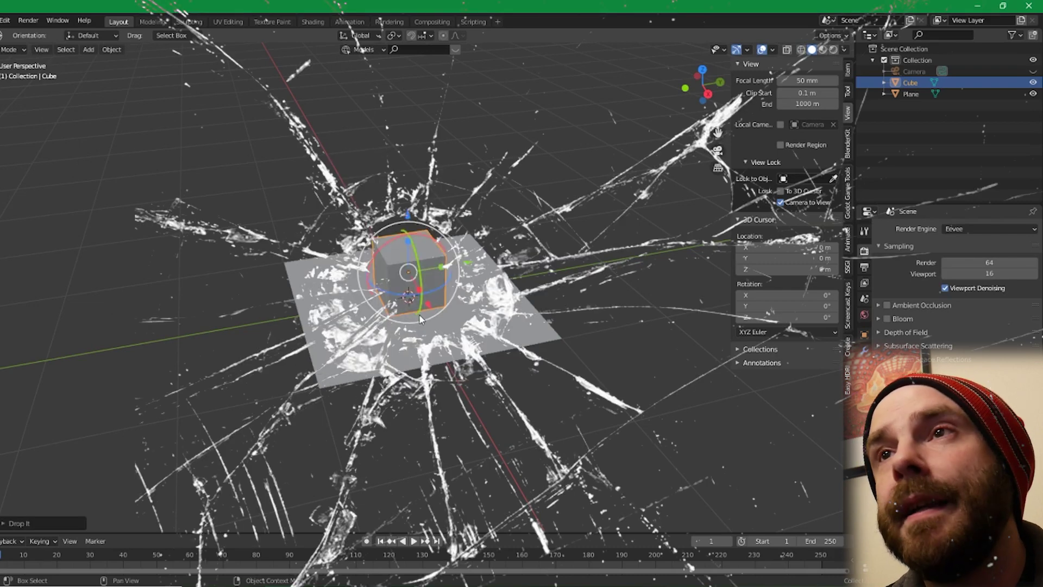
pyautogui.press('KP_Decimal')
pyautogui.moveTo(419, 322)
pyautogui.mouseDown(button='middle')
pyautogui.moveTo(406, 273)
pyautogui.moveTo(410, 207)
pyautogui.moveTo(365, 212)
pyautogui.moveTo(361, 227)
pyautogui.moveTo(386, 199)
pyautogui.moveTo(396, 221)
pyautogui.moveTo(393, 294)
pyautogui.moveTo(399, 272)
pyautogui.mouseUp(button='middle')
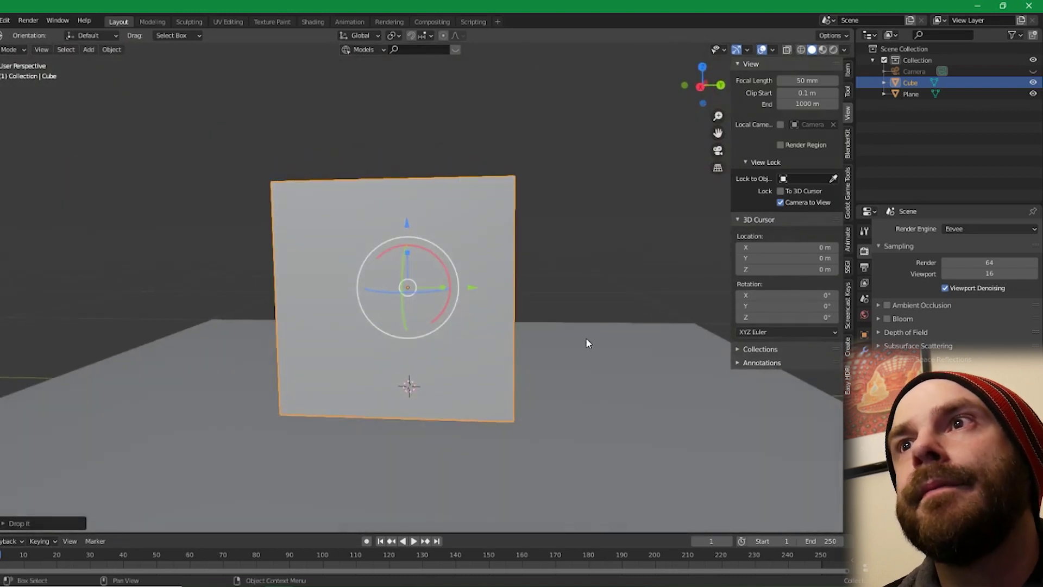
pyautogui.moveTo(639, 235); pyautogui.dragTo(551, 324, button='middle')
pyautogui.scroll(-5, 552, 242)
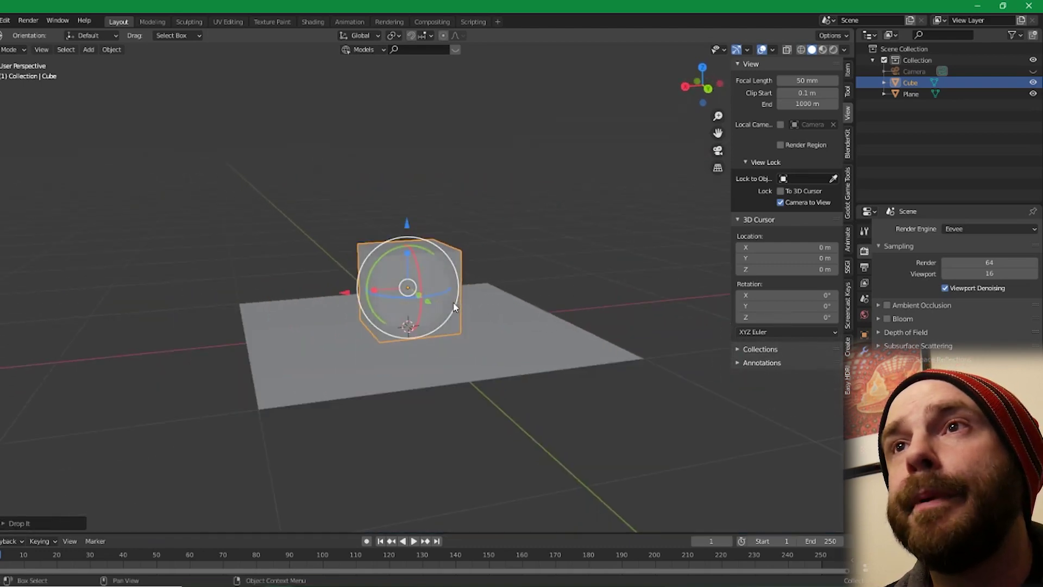
# Duplicate the cube three times, creating Cube.001 through Cube.003.
pyautogui.hotkey('shift', 'd')
pyautogui.click(342, 206)
pyautogui.hotkey('shift', 'd')
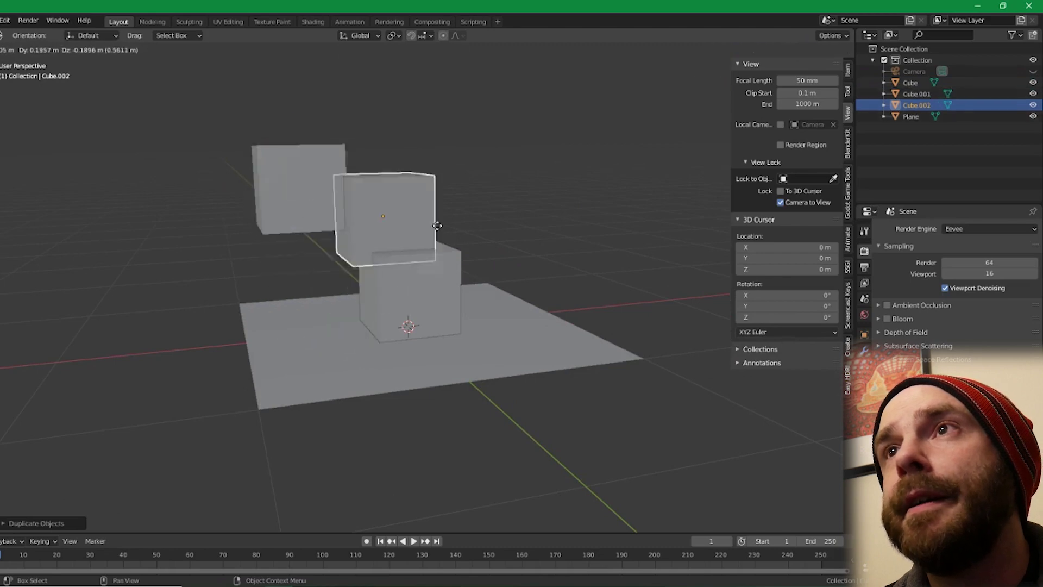
pyautogui.click(501, 171)
pyautogui.hotkey('shift', 'd')
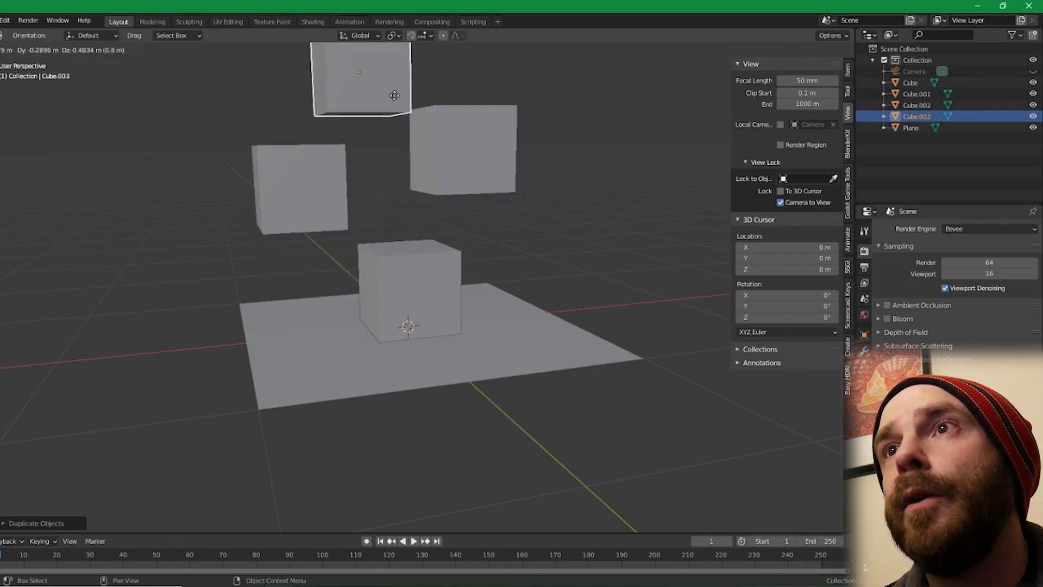
pyautogui.click(394, 106)
# Spread the four cubes to separate spots above the plane from a top-down view.
pyautogui.moveTo(441, 188); pyautogui.dragTo(429, 250, button='middle')
pyautogui.moveTo(424, 211); pyautogui.dragTo(378, 221, button='middle')
pyautogui.moveTo(364, 222); pyautogui.dragTo(397, 199)
pyautogui.click(466, 273)
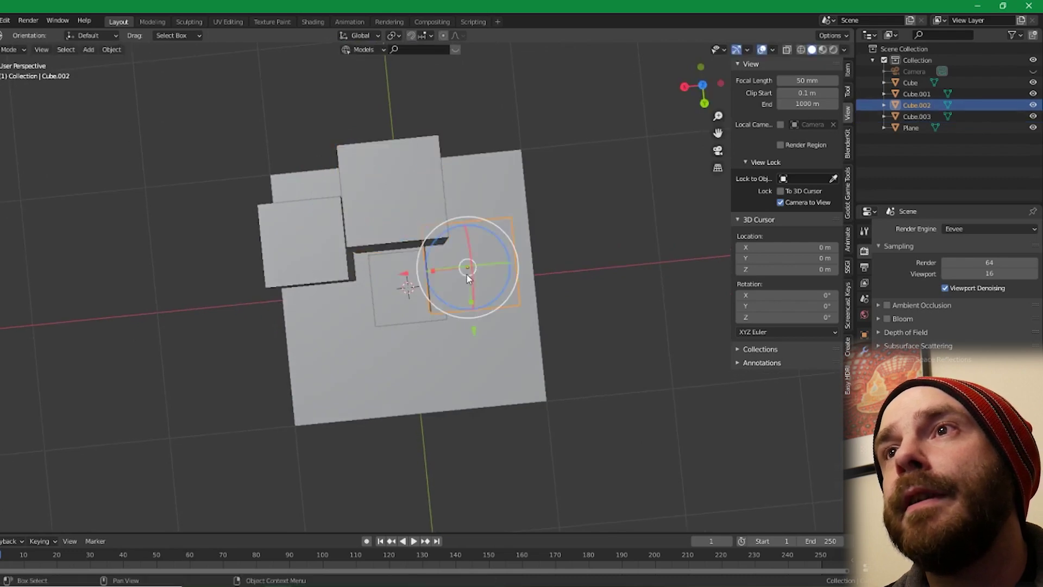
pyautogui.moveTo(467, 273); pyautogui.dragTo(494, 333)
pyautogui.click(413, 287)
pyautogui.moveTo(408, 289); pyautogui.dragTo(355, 364)
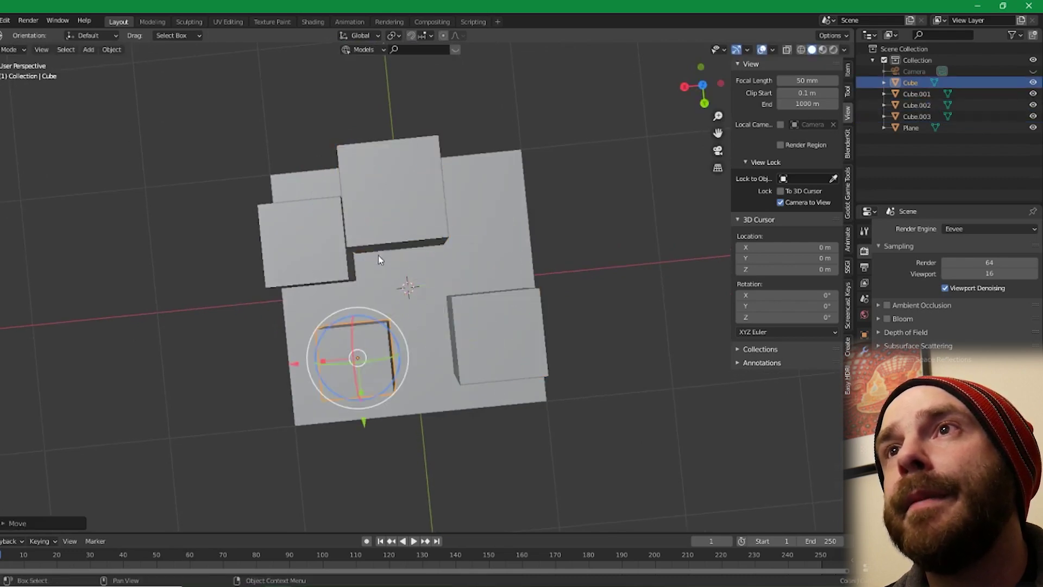
pyautogui.click(400, 198)
pyautogui.moveTo(395, 196); pyautogui.dragTo(440, 227)
pyautogui.moveTo(477, 303); pyautogui.dragTo(465, 243, button='middle')
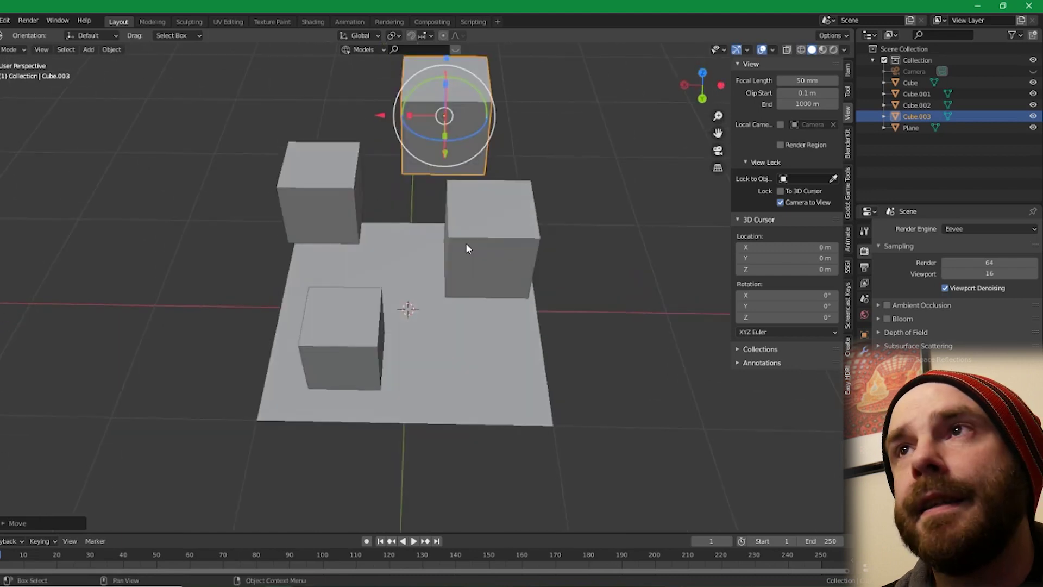
# Select all four cubes and drop them onto the plane with Drop It.
pyautogui.keyDown('shift'); pyautogui.click(465, 243); pyautogui.keyUp('shift')
pyautogui.keyDown('shift'); pyautogui.click(318, 233); pyautogui.keyUp('shift')
pyautogui.keyDown('shift'); pyautogui.click(331, 325); pyautogui.keyUp('shift')
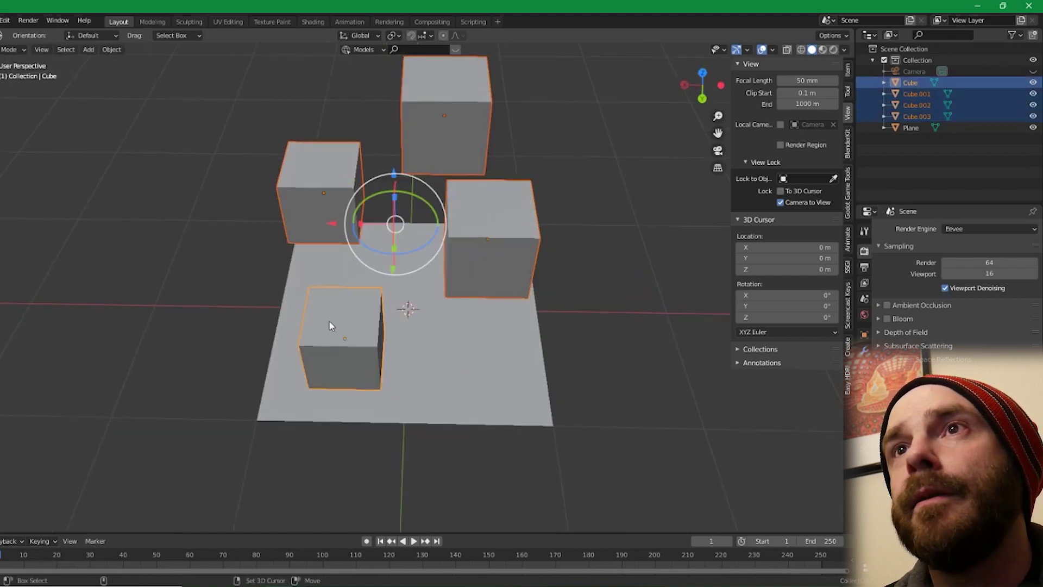
pyautogui.rightClick(318, 204)
pyautogui.click(299, 252)
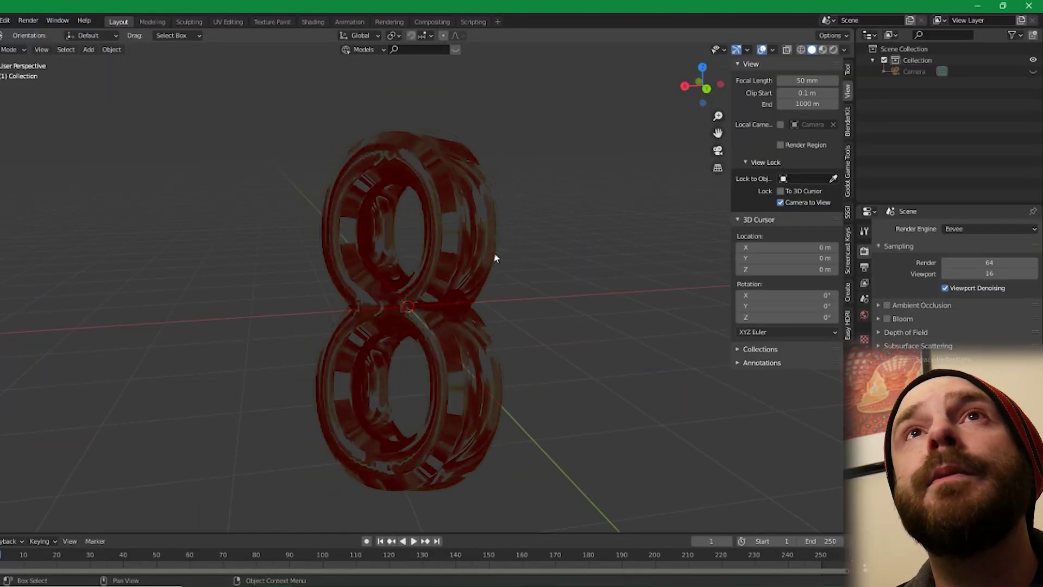
# Filter the Preferences add-ons by 'node' to check Node Arrange.
pyautogui.click(5, 20)
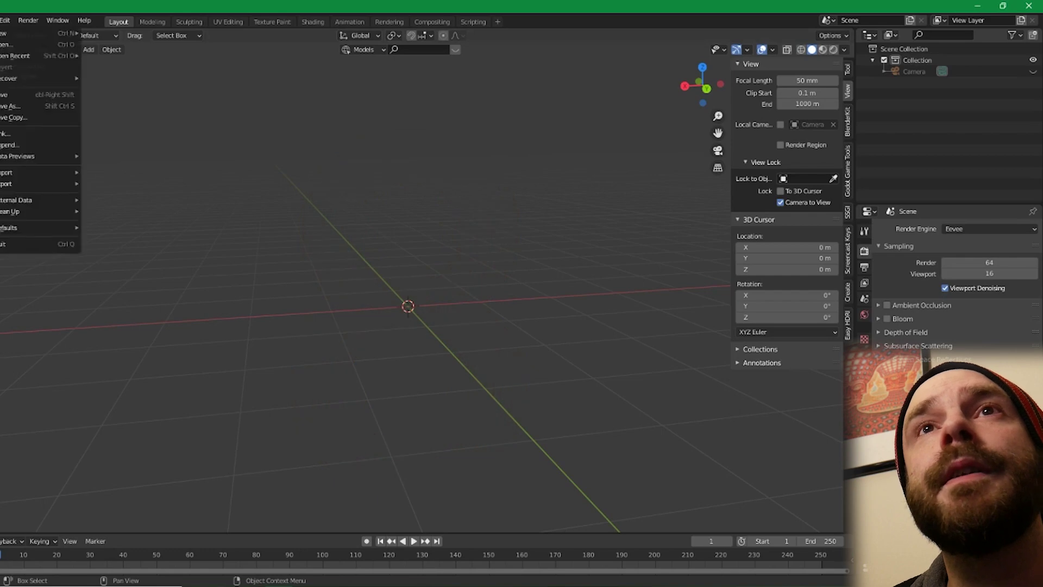
pyautogui.click(29, 182)
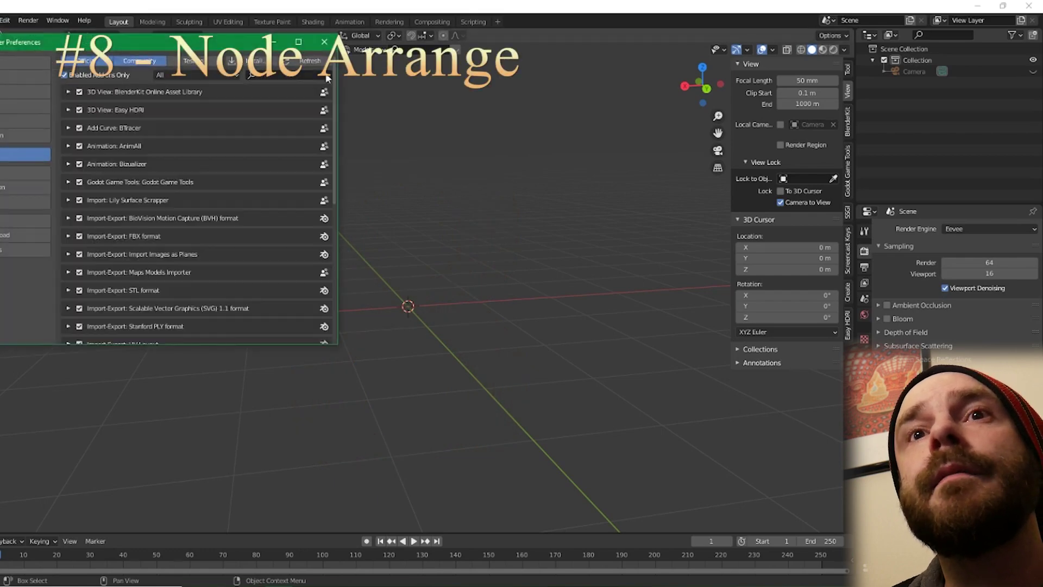
pyautogui.write('node')
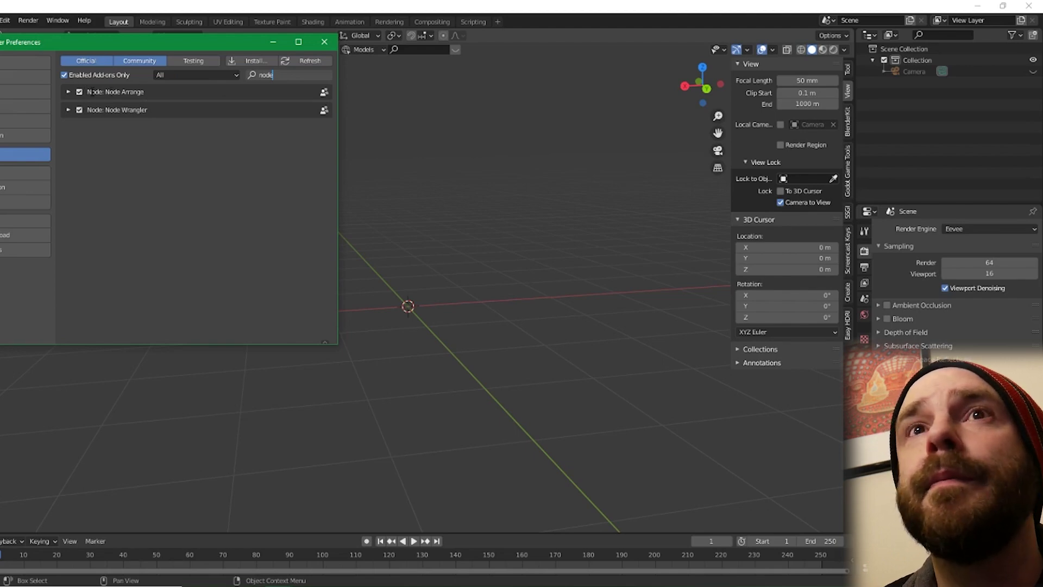
# Save the preferences, close the window and switch to the Shading workspace.
pyautogui.click(4, 335)
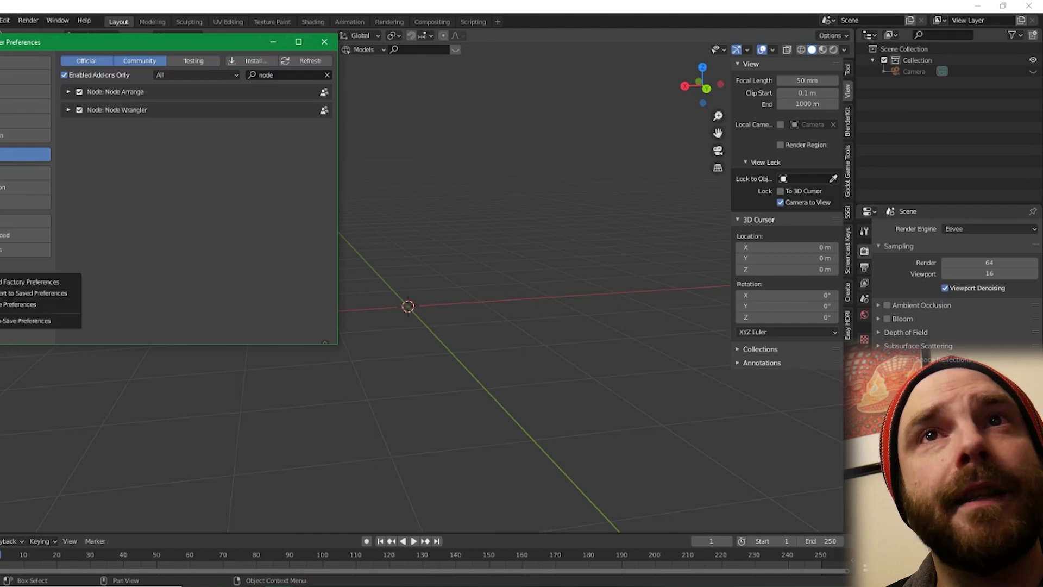
pyautogui.click(22, 306)
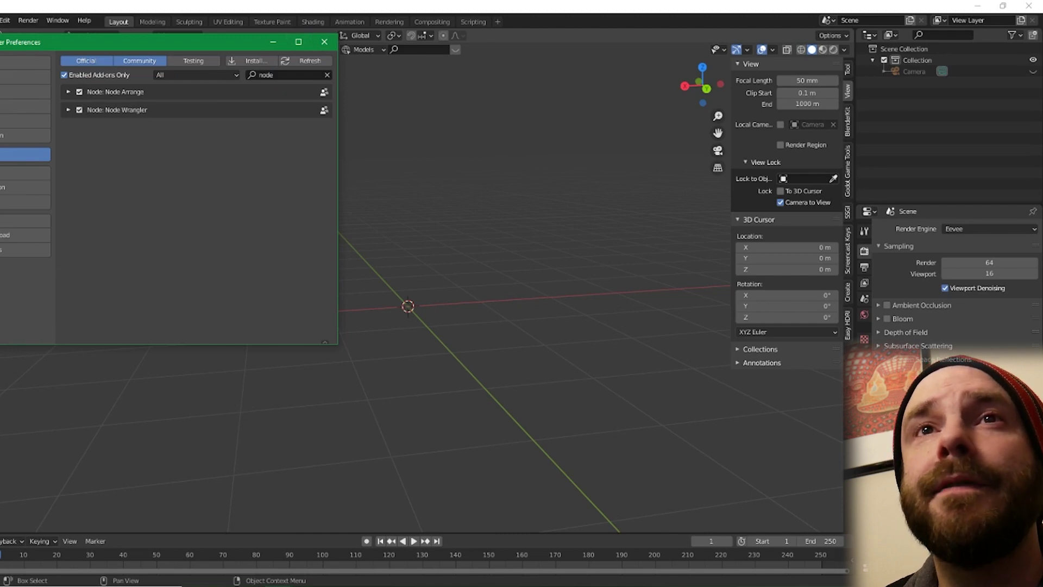
pyautogui.click(4, 334)
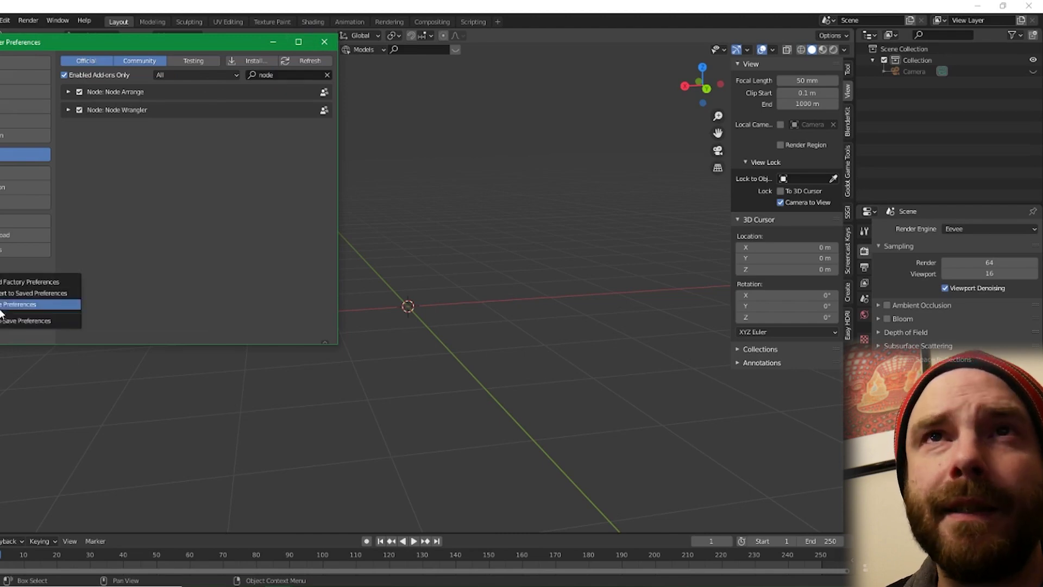
pyautogui.click(11, 309)
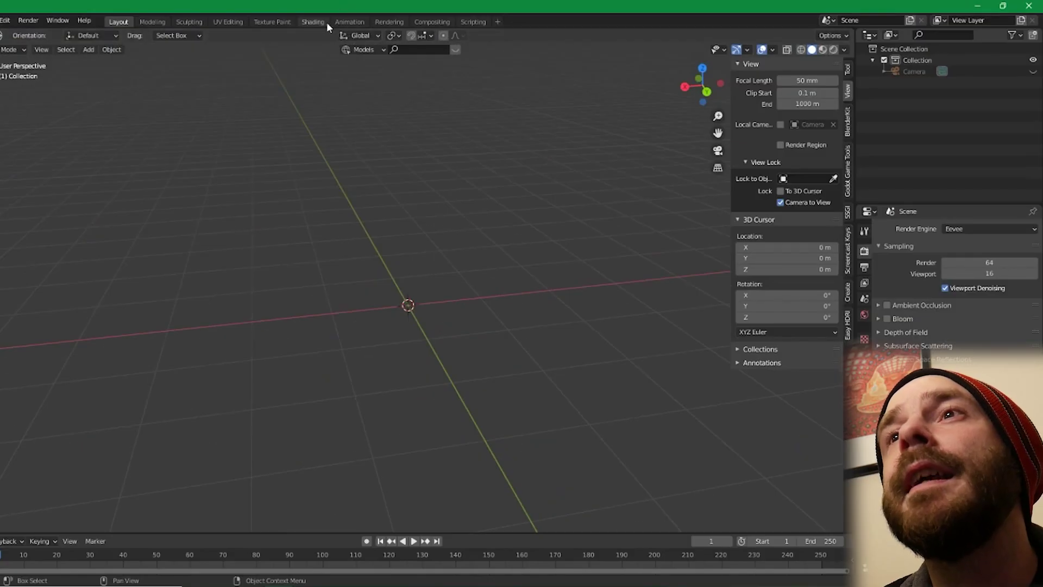
pyautogui.click(317, 22)
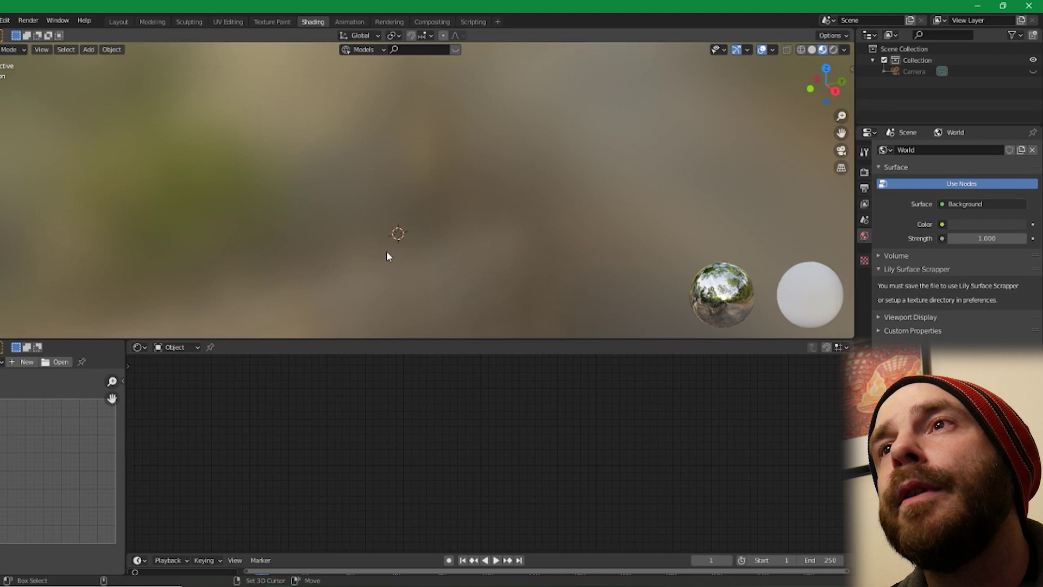
# Add a plane and a cube, moving the cube to the right of the plane.
pyautogui.hotkey('shift', 'a')
pyautogui.moveTo(387, 251)
pyautogui.click(426, 249)
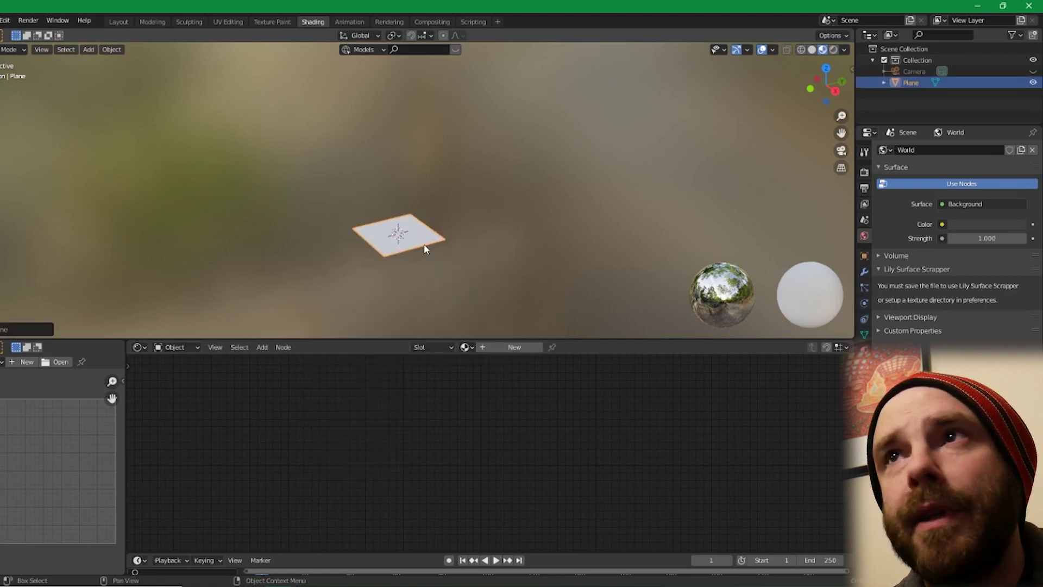
pyautogui.click(477, 256)
pyautogui.hotkey('shift', 'a')
pyautogui.moveTo(470, 262)
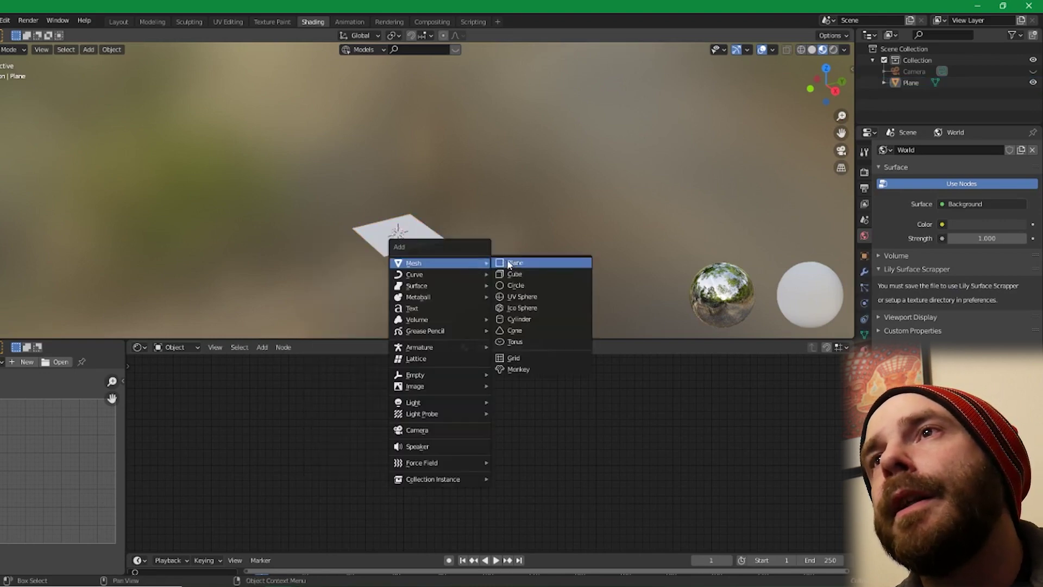
pyautogui.click(520, 273)
pyautogui.press('g')
pyautogui.click(555, 231)
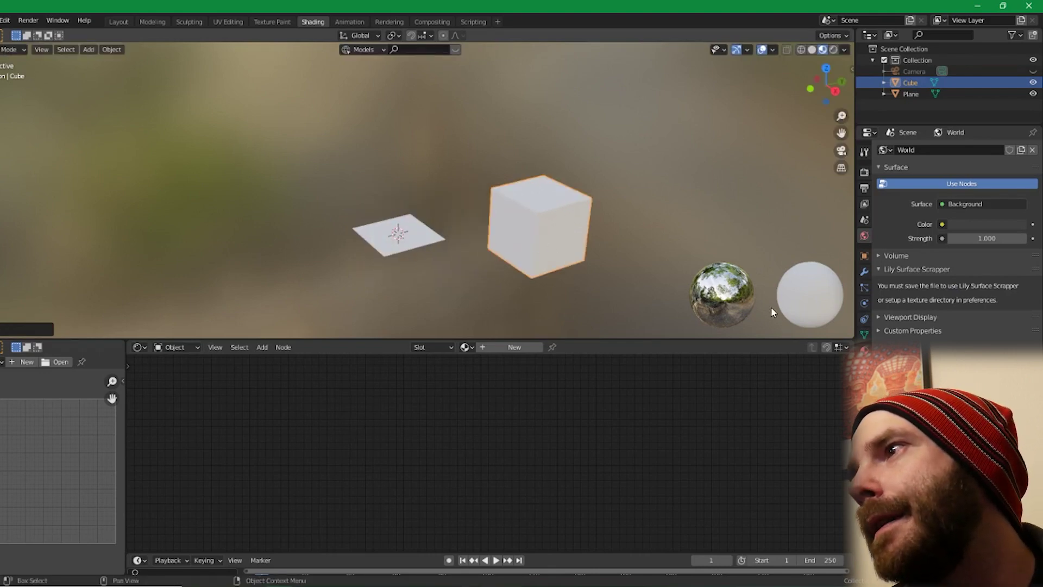
# Create a new material for the cube with a darkened base colour.
pyautogui.click(865, 350)
pyautogui.click(915, 199)
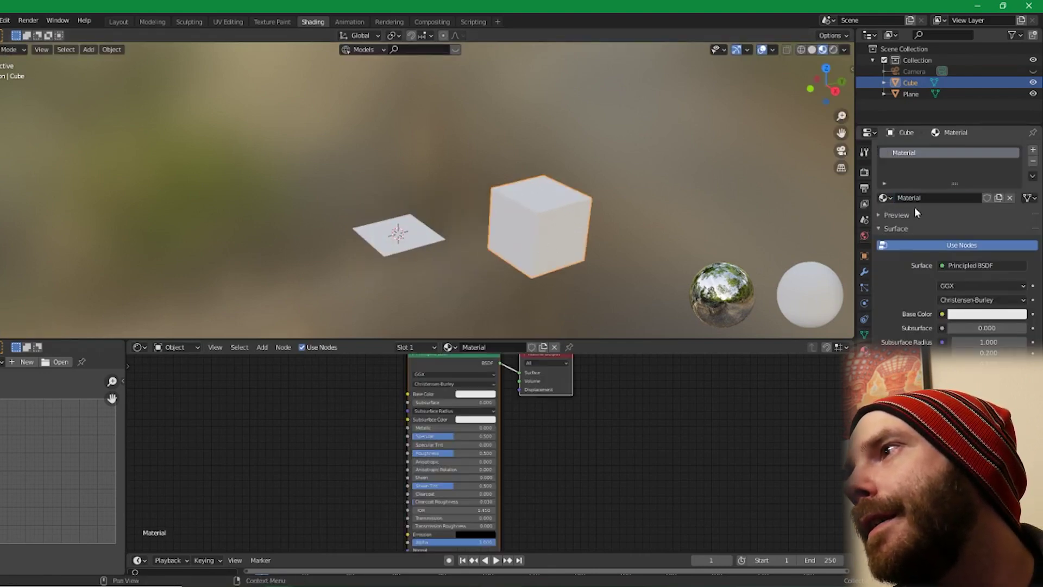
pyautogui.click(965, 315)
pyautogui.moveTo(1017, 213); pyautogui.dragTo(1018, 233)
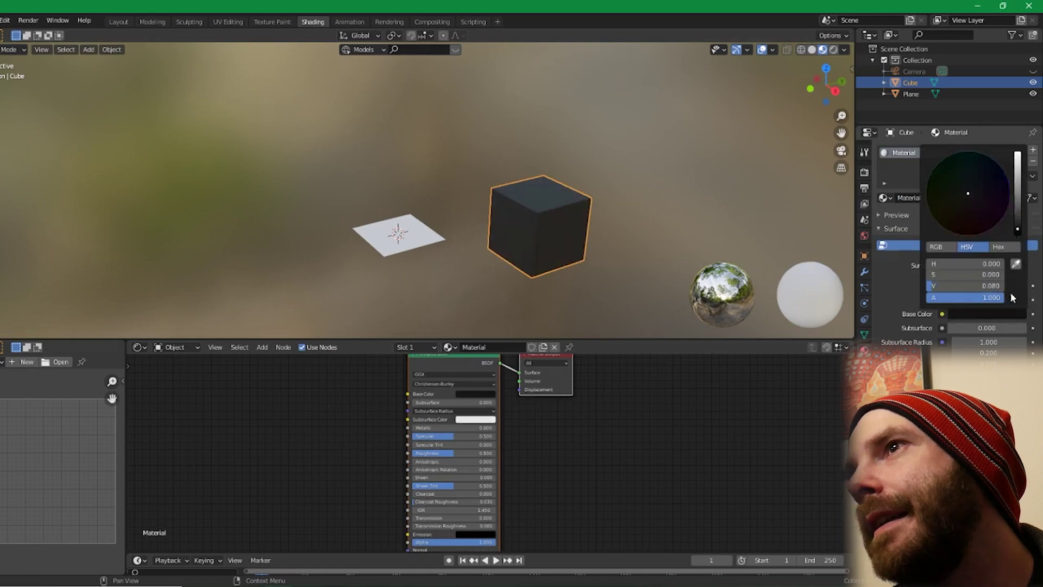
# Give the plane a new material, Material.001, with a red base colour.
pyautogui.click(416, 234)
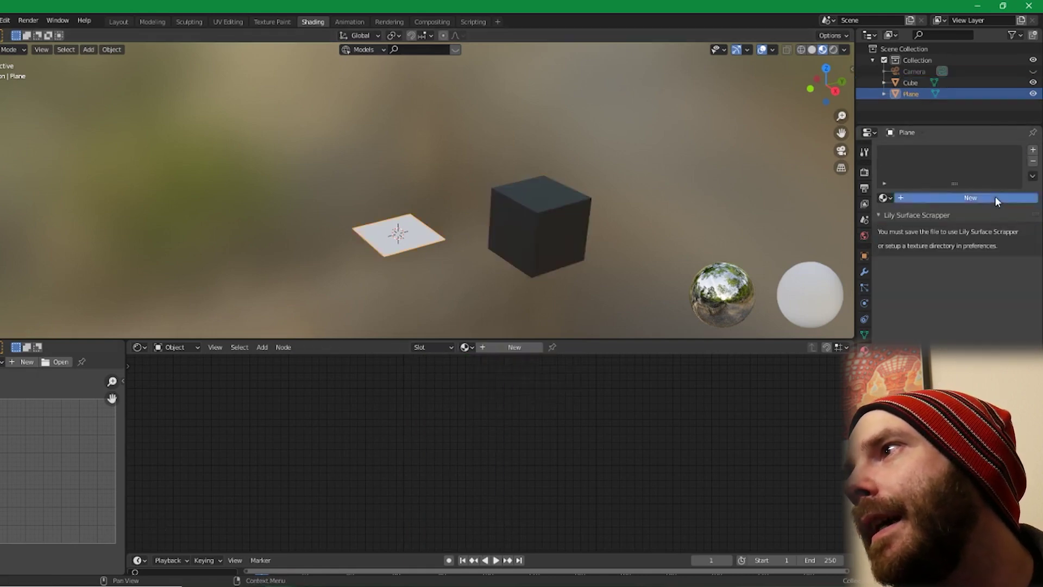
pyautogui.click(996, 197)
pyautogui.click(986, 313)
pyautogui.click(965, 236)
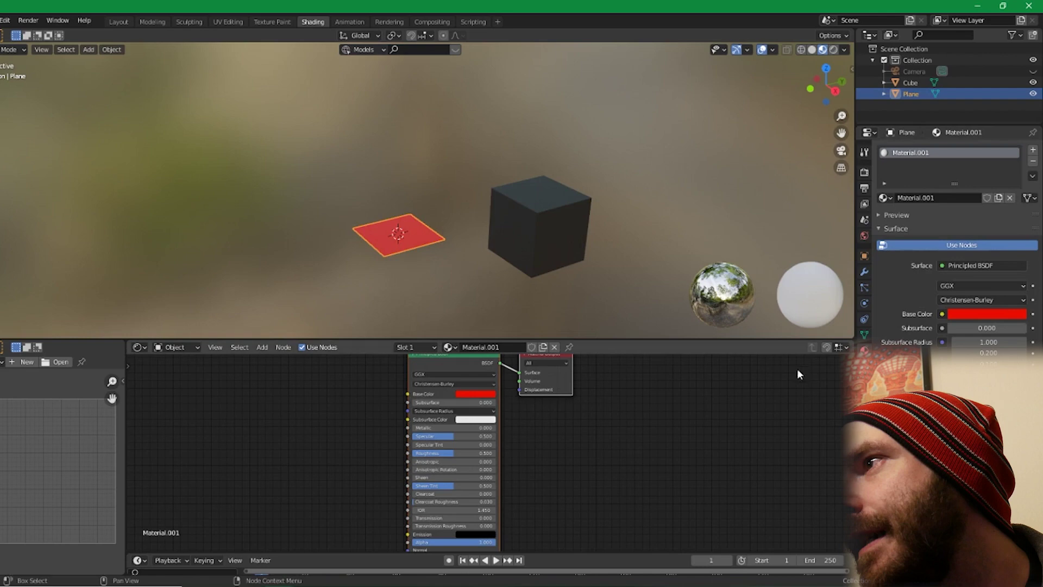
pyautogui.press('Home')
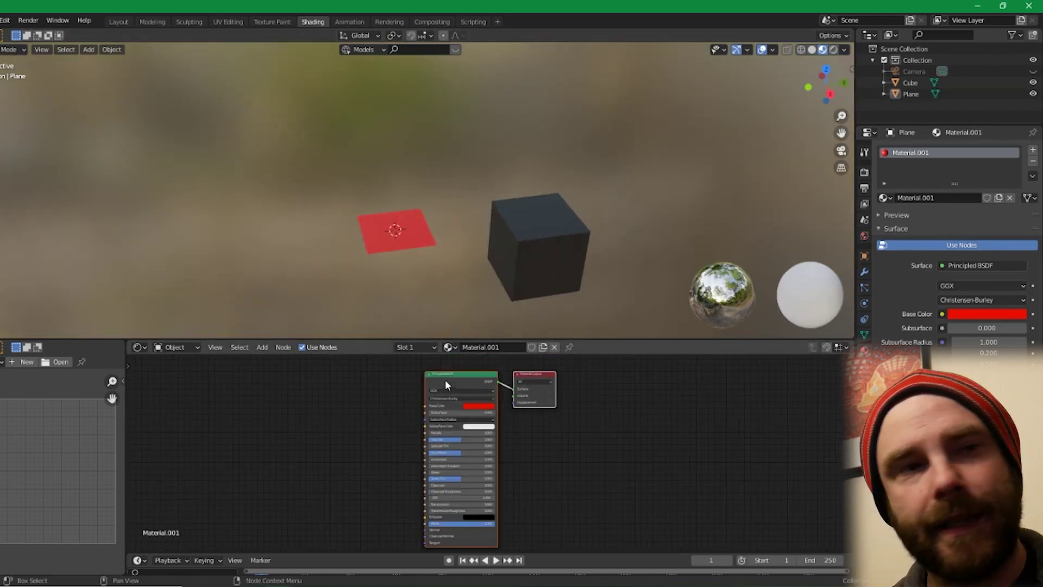
# Add a ColorRamp node left of the BSDF and connect its Color output.
pyautogui.hotkey('shift', 'a')
pyautogui.write('clo')
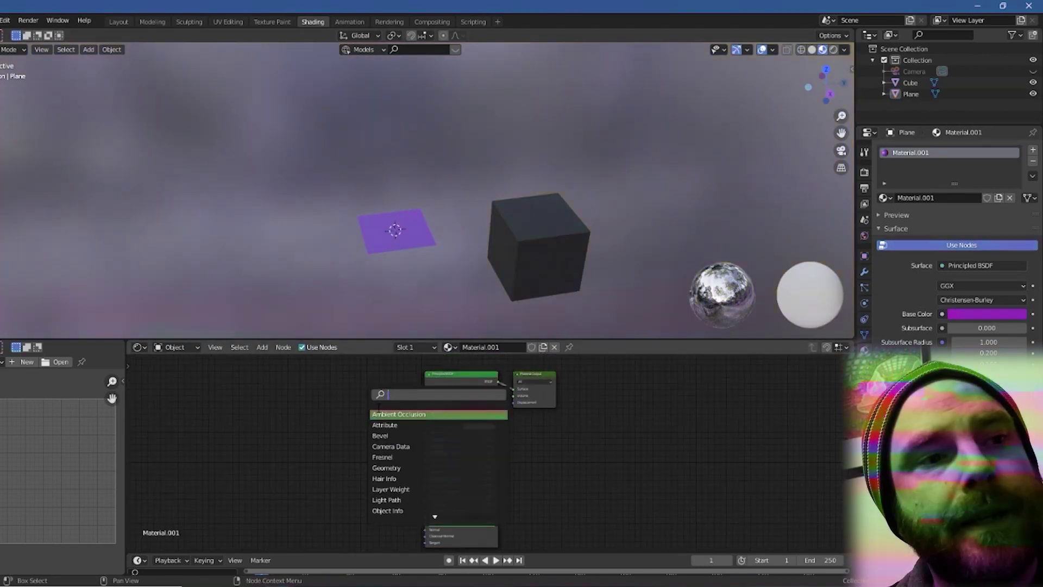
pyautogui.press('BackSpace')
pyautogui.press('BackSpace')
pyautogui.press('BackSpace')
pyautogui.write('ram')
pyautogui.click(400, 425)
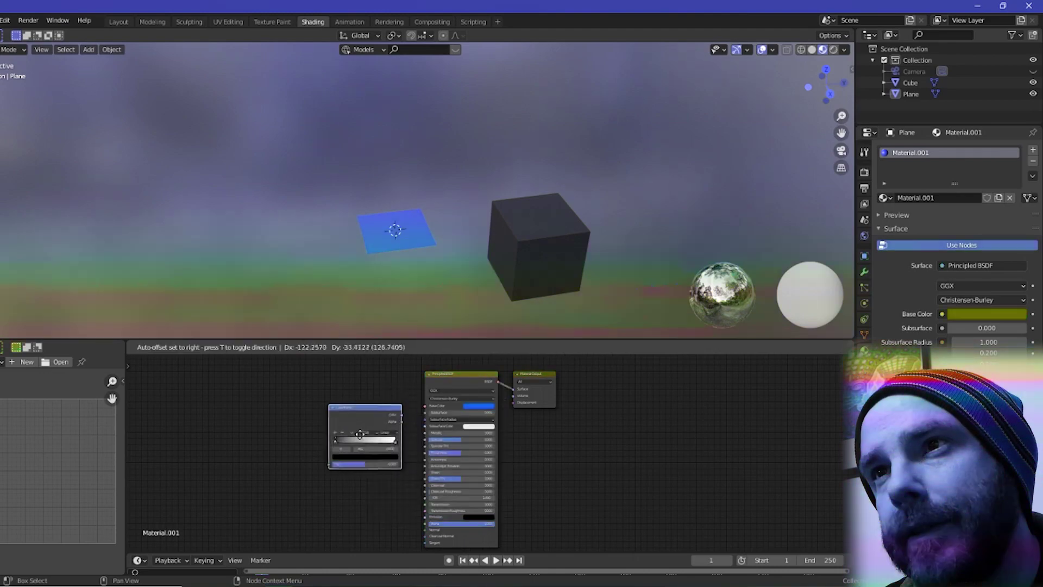
pyautogui.click(400, 422)
pyautogui.moveTo(394, 419); pyautogui.dragTo(425, 453)
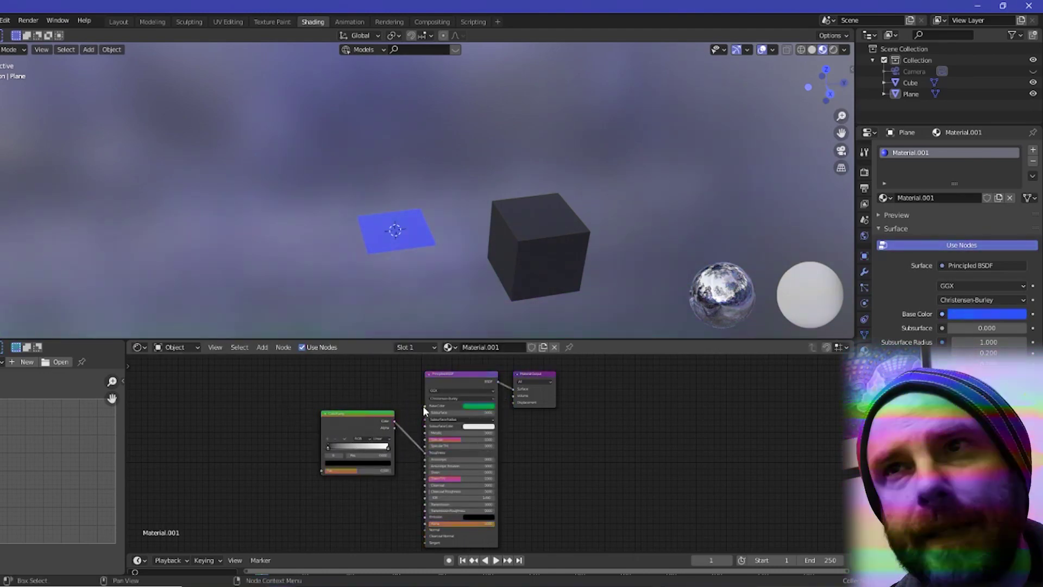
# Add an Image Texture node linked to the shader's Base Color.
pyautogui.hotkey('shift', 'a')
pyautogui.moveTo(254, 455)
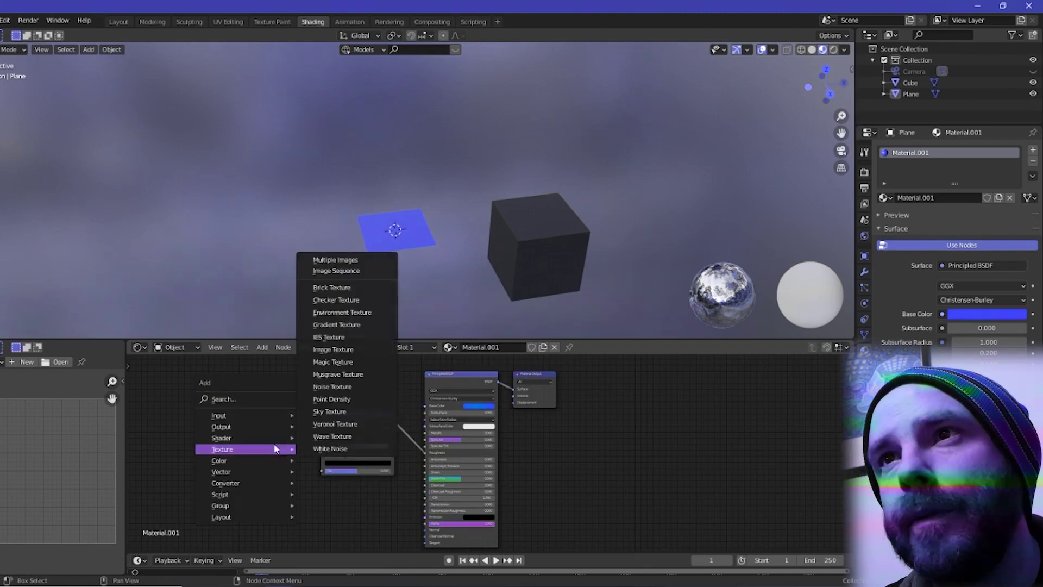
pyautogui.click(333, 349)
pyautogui.click(330, 399)
pyautogui.moveTo(329, 396); pyautogui.dragTo(425, 405)
# Add a Normal Map node below the ramp feeding the shader's Normal input.
pyautogui.hotkey('shift', 'a')
pyautogui.moveTo(285, 510)
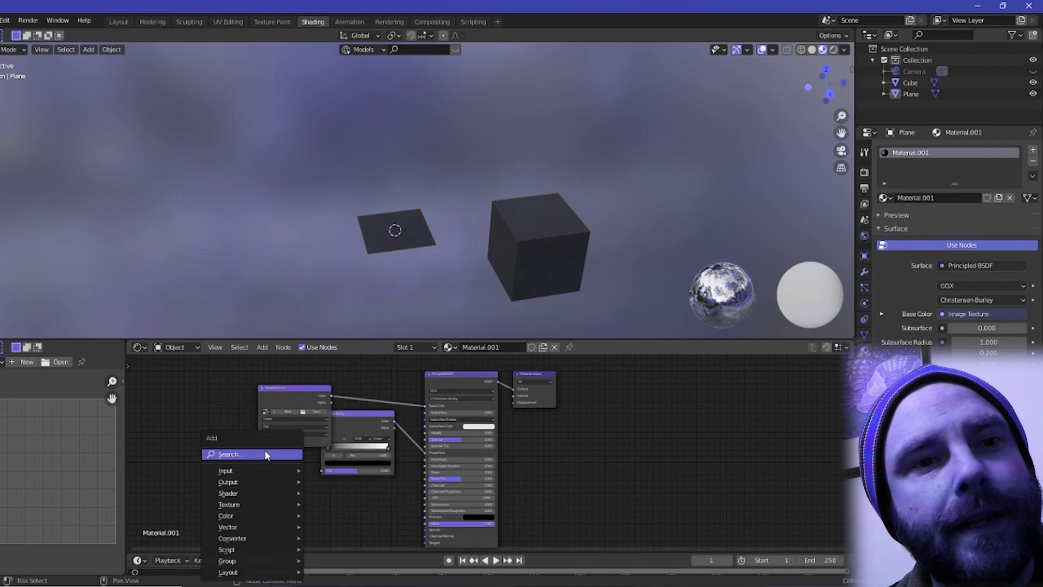
pyautogui.write('no')
pyautogui.click(289, 512)
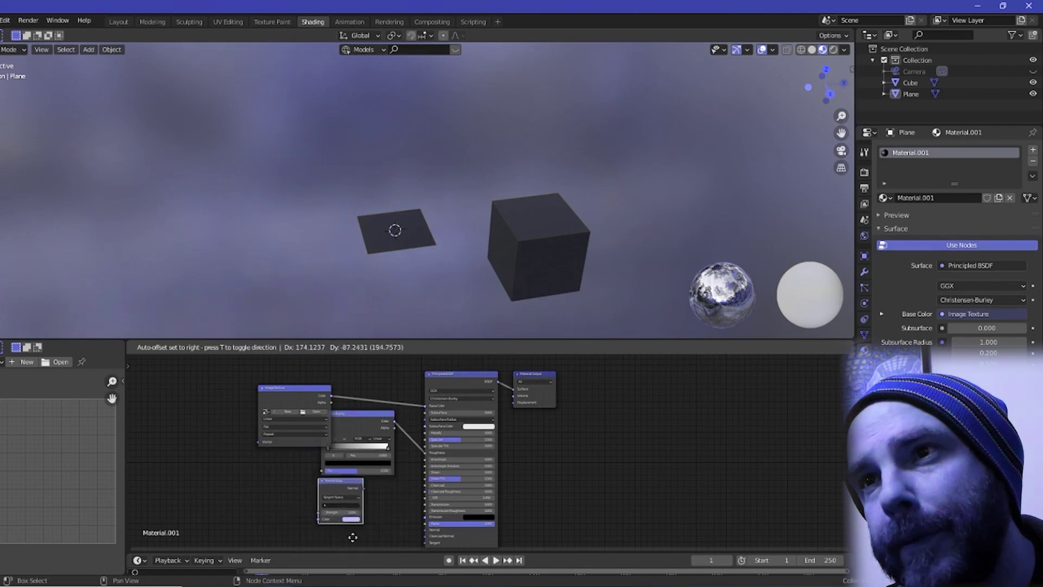
pyautogui.click(348, 502)
pyautogui.moveTo(369, 489); pyautogui.dragTo(426, 530)
# Insert a Bright/Contrast node on the Image Texture–Base Color link, then jumble the nodes.
pyautogui.hotkey('shift', 'a')
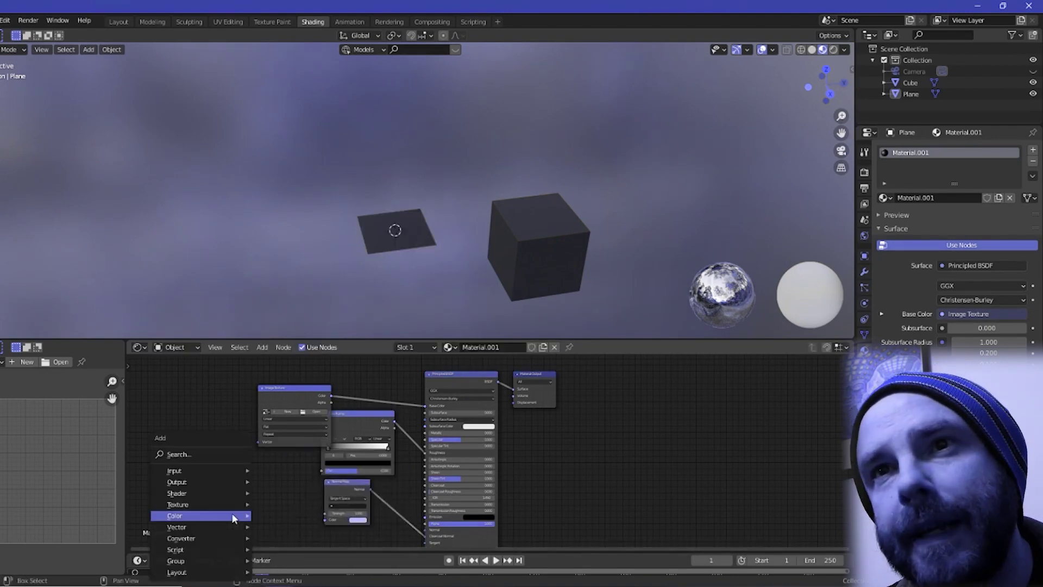
pyautogui.moveTo(239, 515)
pyautogui.click(280, 441)
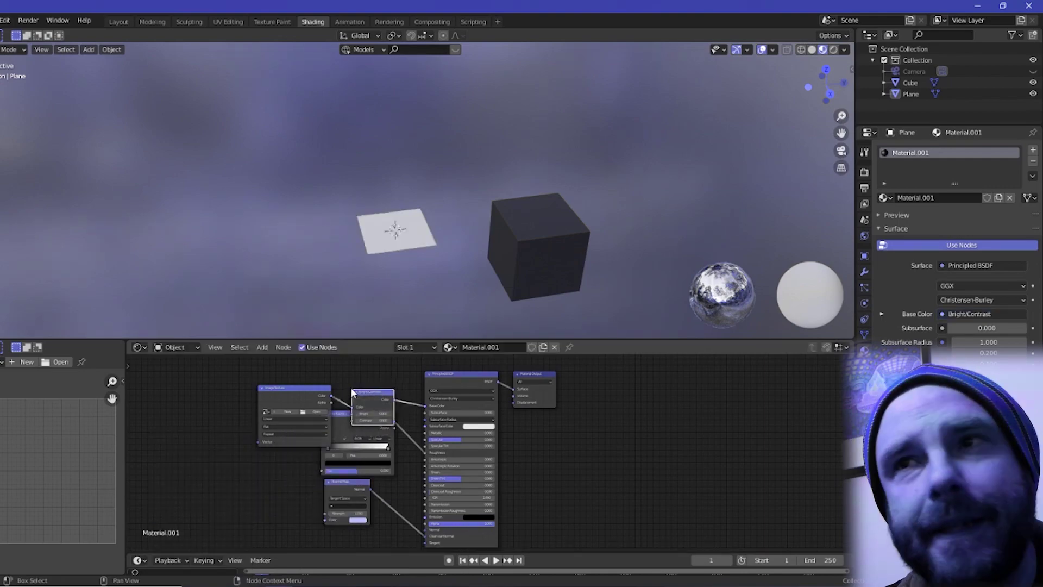
pyautogui.click(378, 405)
pyautogui.moveTo(470, 478); pyautogui.dragTo(374, 468)
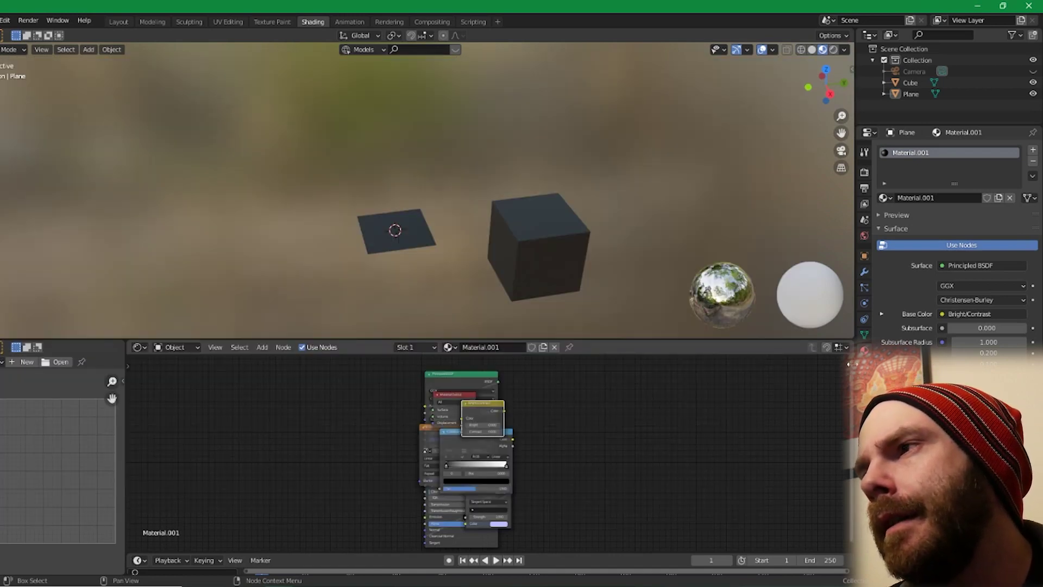
# Run Arrange All Nodes from the side panel's Arrange tab on Material.001's node tree.
pyautogui.click(848, 364)
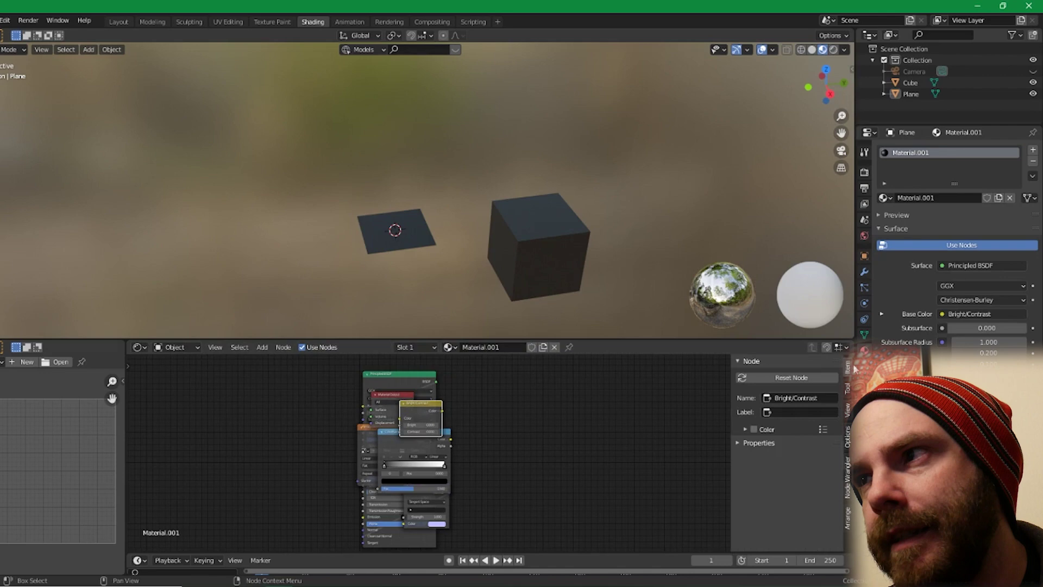
pyautogui.click(848, 520)
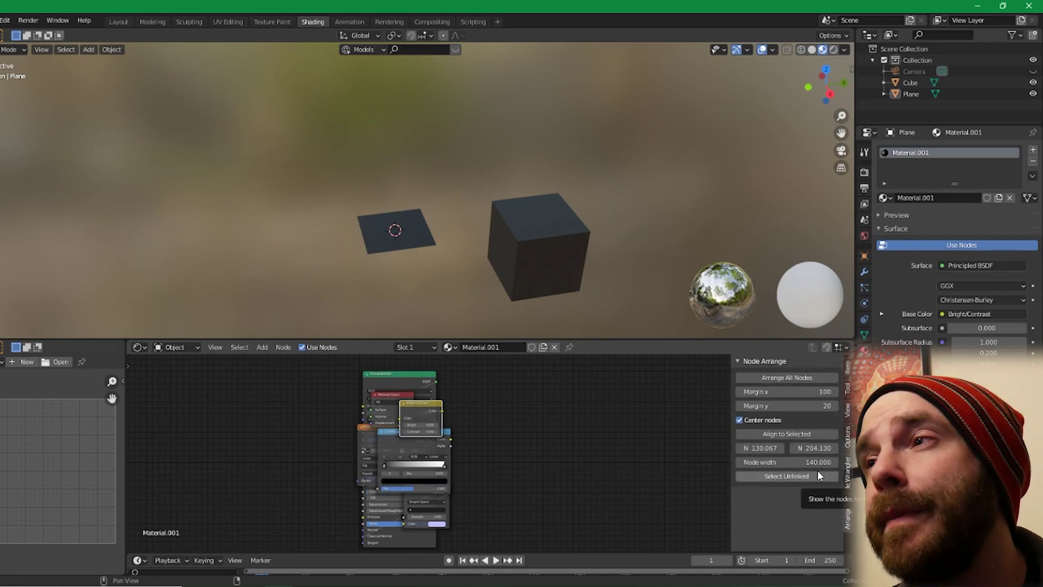
pyautogui.click(787, 377)
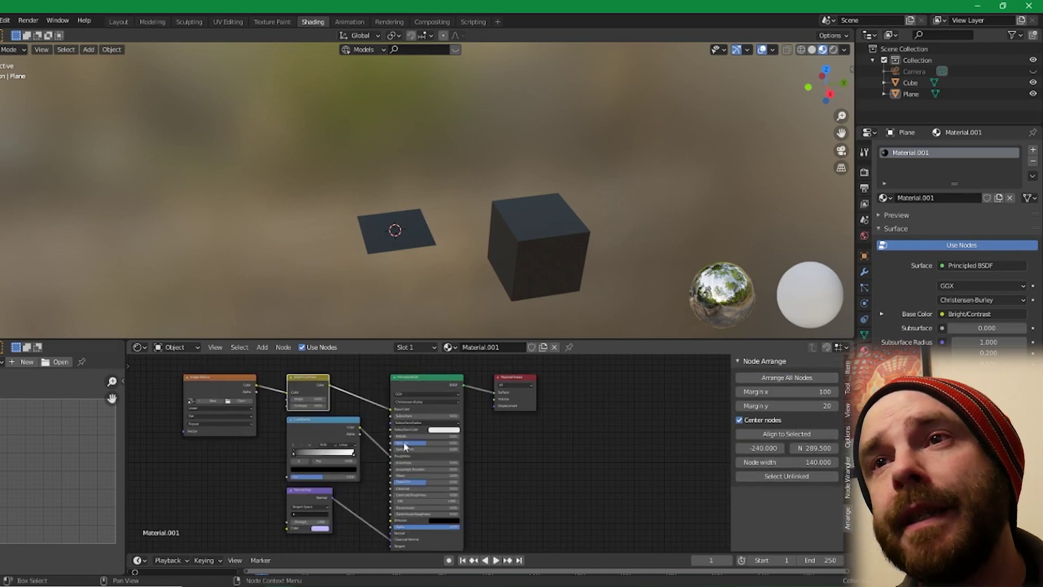
pyautogui.moveTo(223, 475); pyautogui.dragTo(263, 474, button='middle')
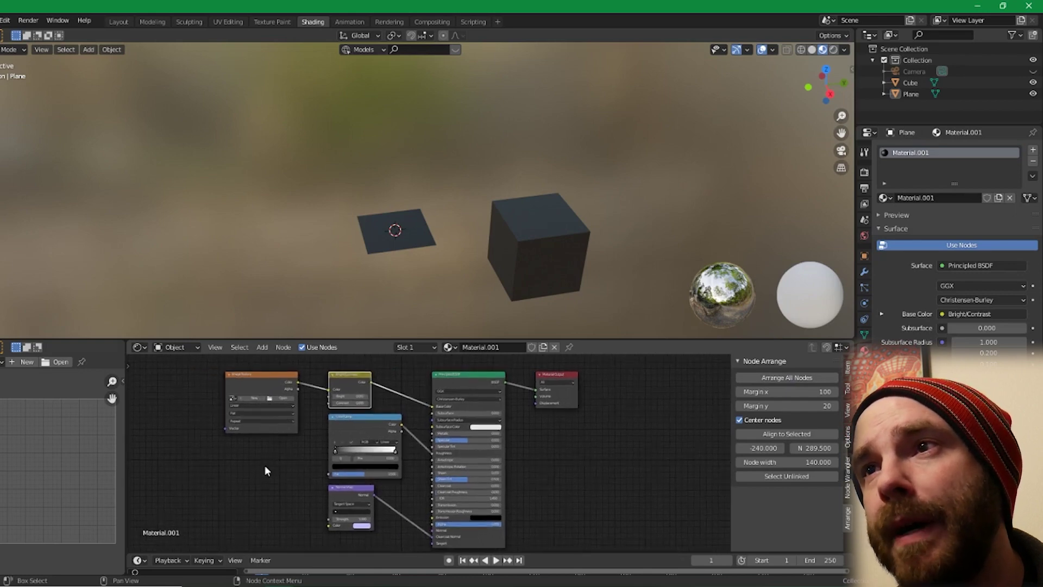
pyautogui.scroll(-2, 265, 471)
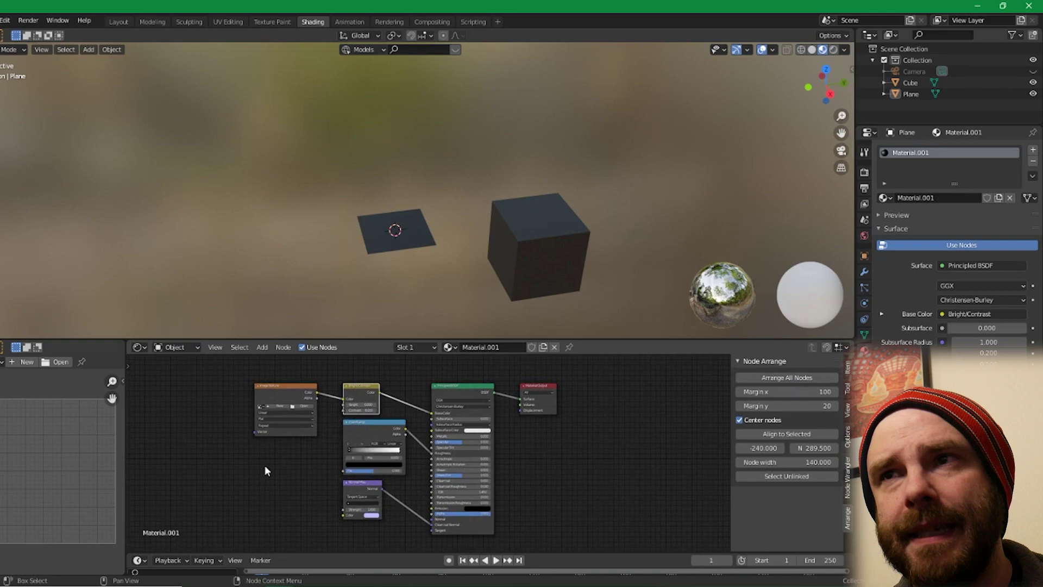
pyautogui.press('Home')
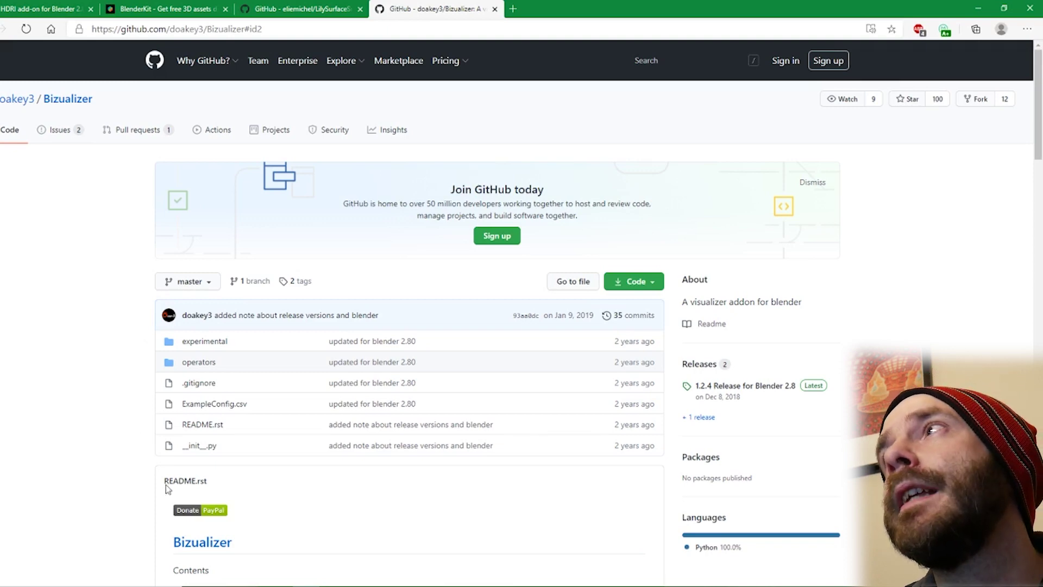
# Minimise the Bizualizer GitHub browser window to bring back Blender's Preferences.
pyautogui.click(984, 9)
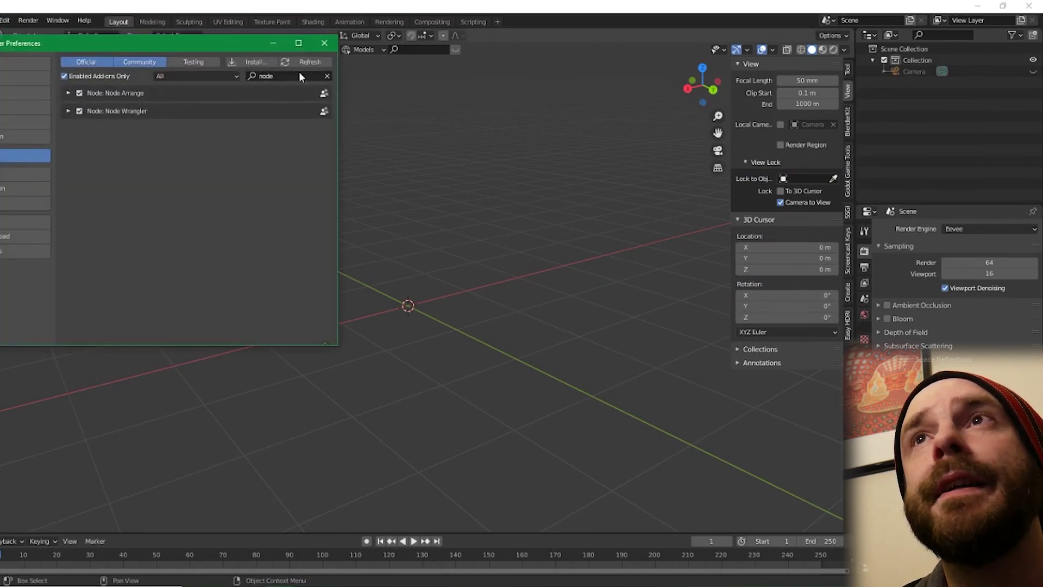
# Replace the add-on search filter with 'biz' to confirm Animation: Bizualizer is enabled.
pyautogui.click(328, 76)
pyautogui.click(268, 77)
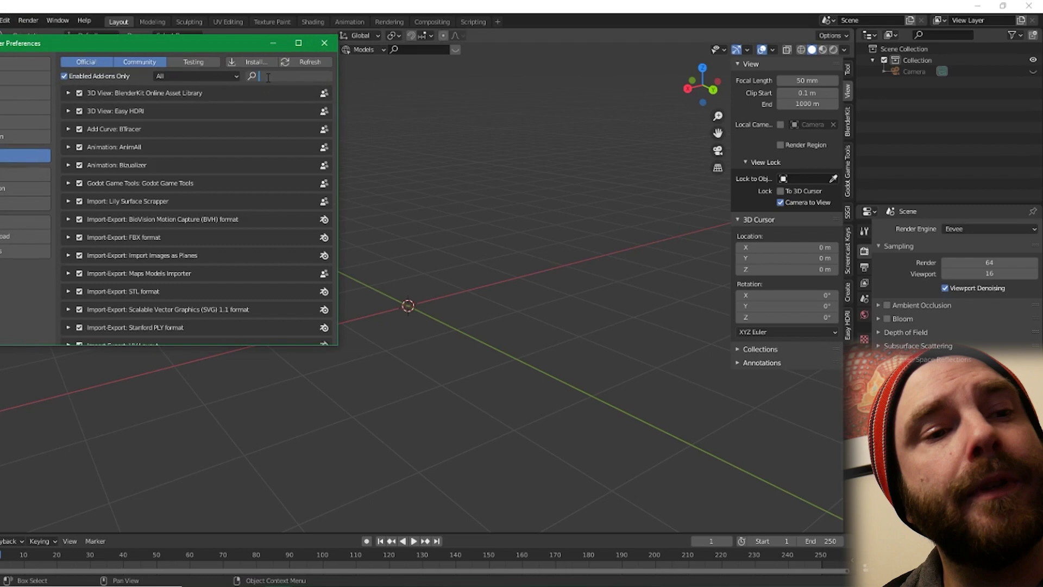
pyautogui.write('biz')
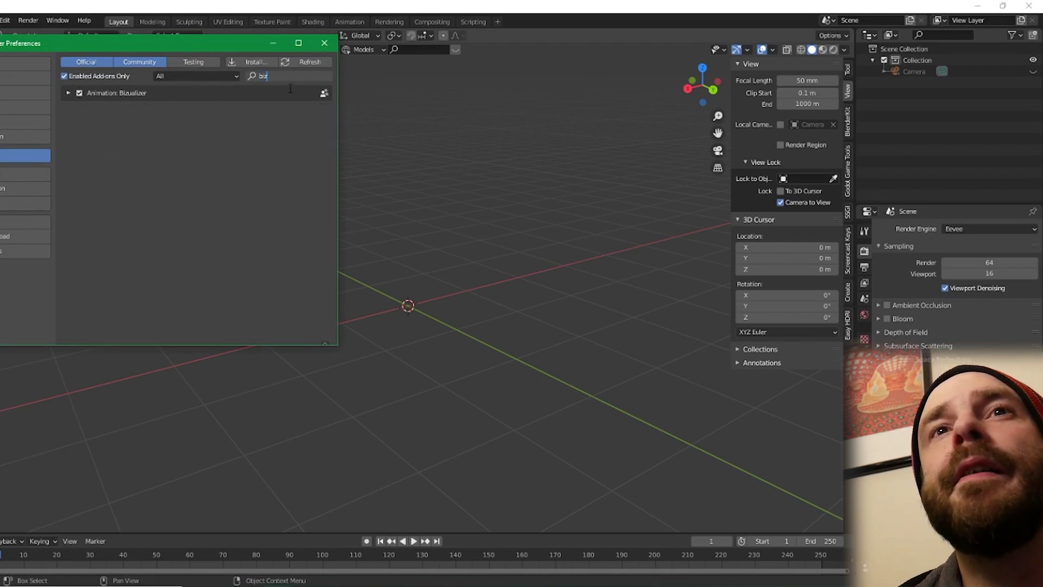
# Save the preferences and close the Preferences window.
pyautogui.click(11, 336)
pyautogui.click(11, 307)
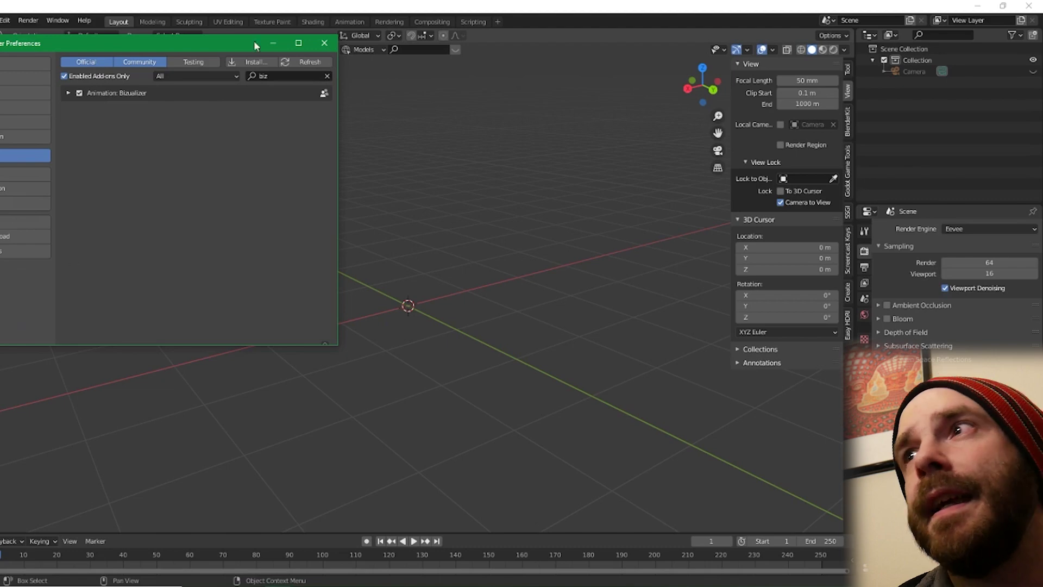
pyautogui.click(325, 43)
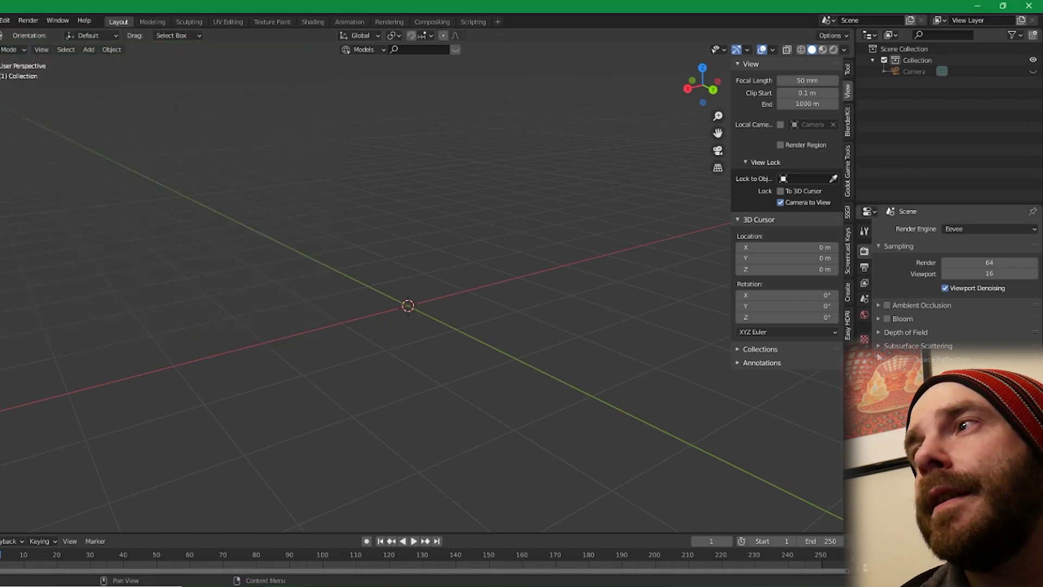
# Expand Bizualizer in the Scene properties and load brass-fanfare.wav as its audio path.
pyautogui.click(867, 299)
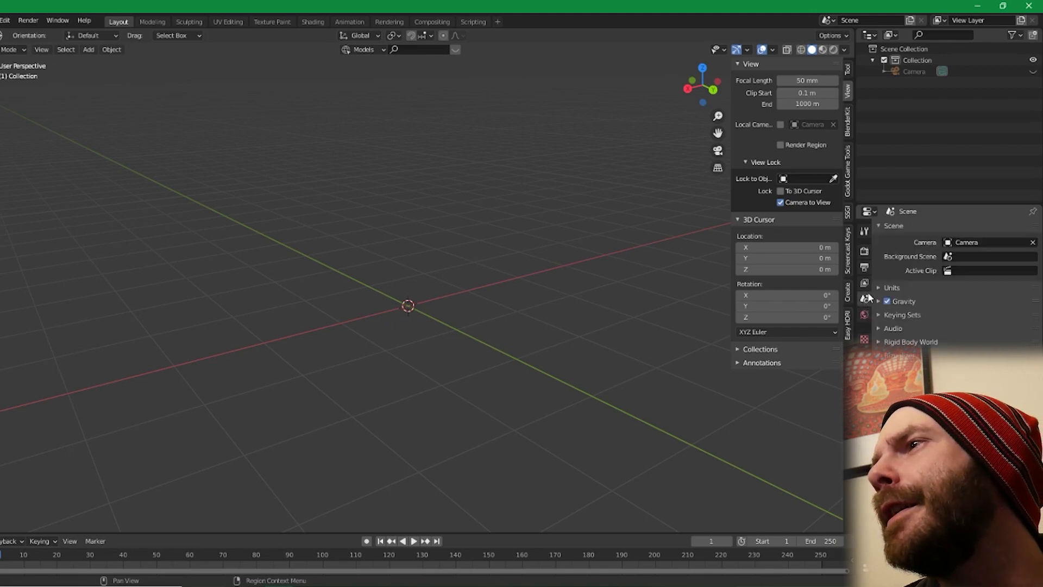
pyautogui.scroll(-1, 918, 289)
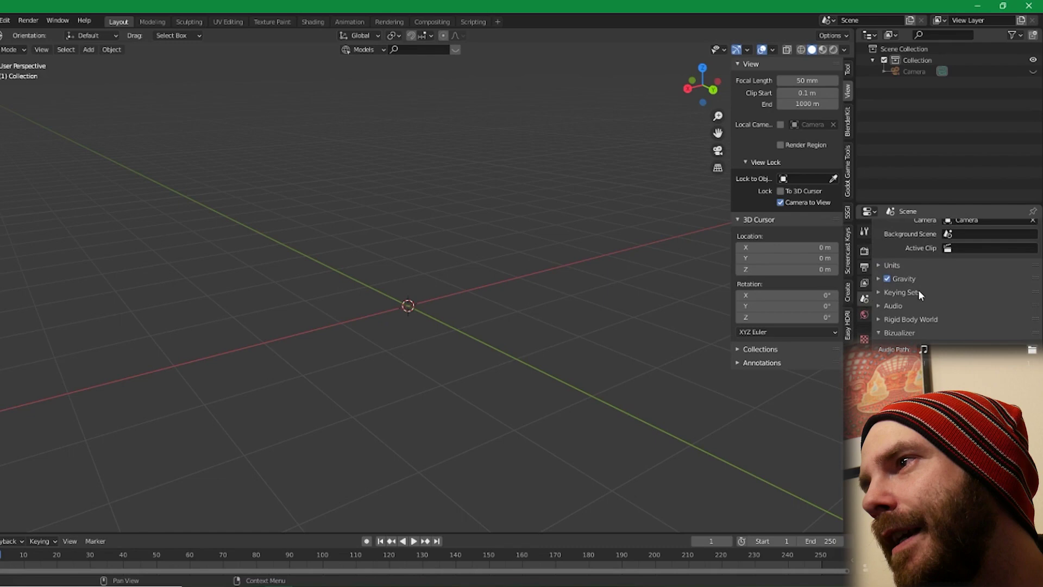
pyautogui.click(925, 333)
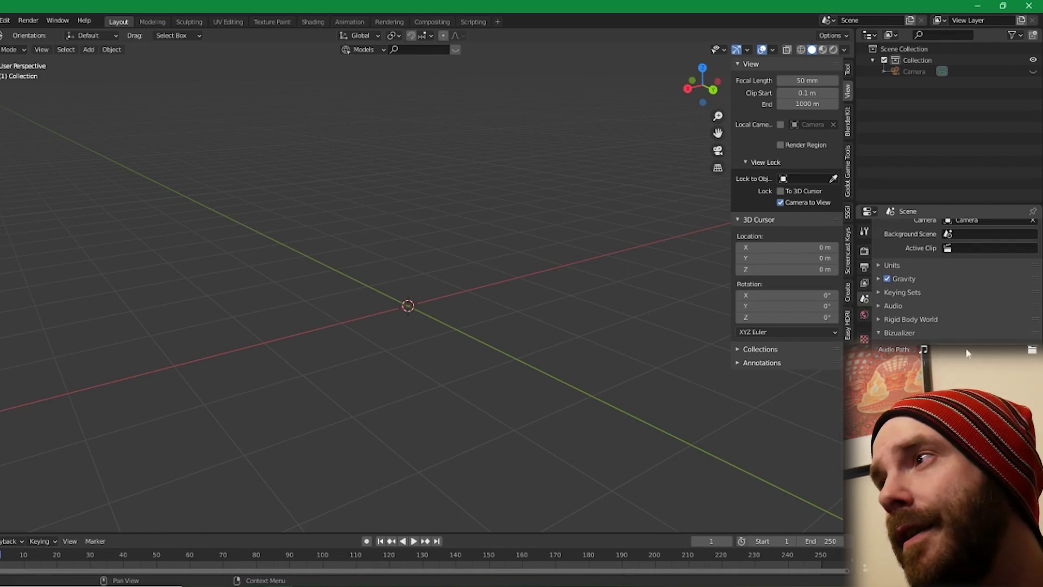
pyautogui.click(1032, 350)
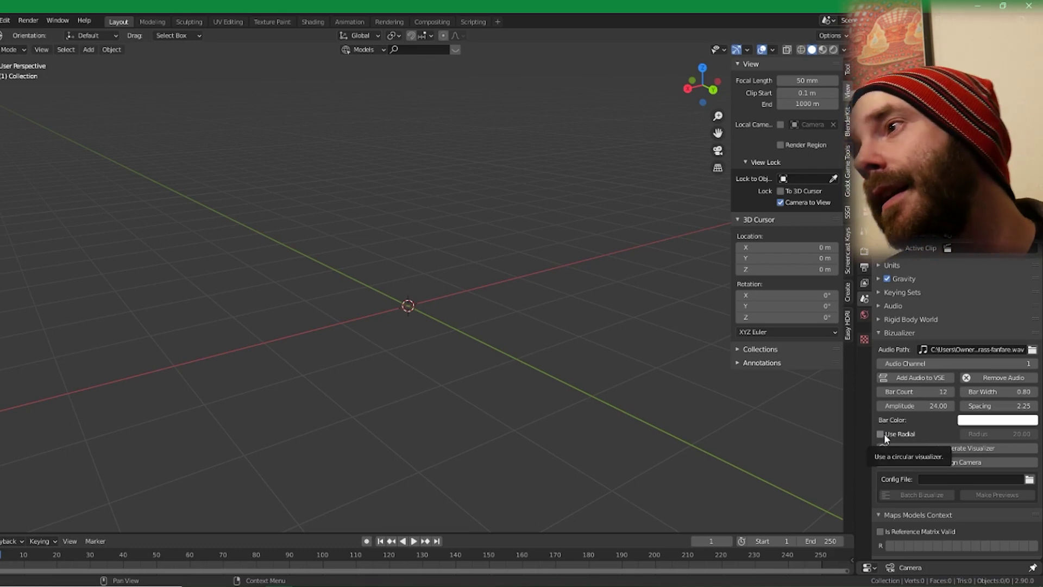
# Generate the visualizer bars and play the animation in a centred top orthographic view.
pyautogui.click(965, 449)
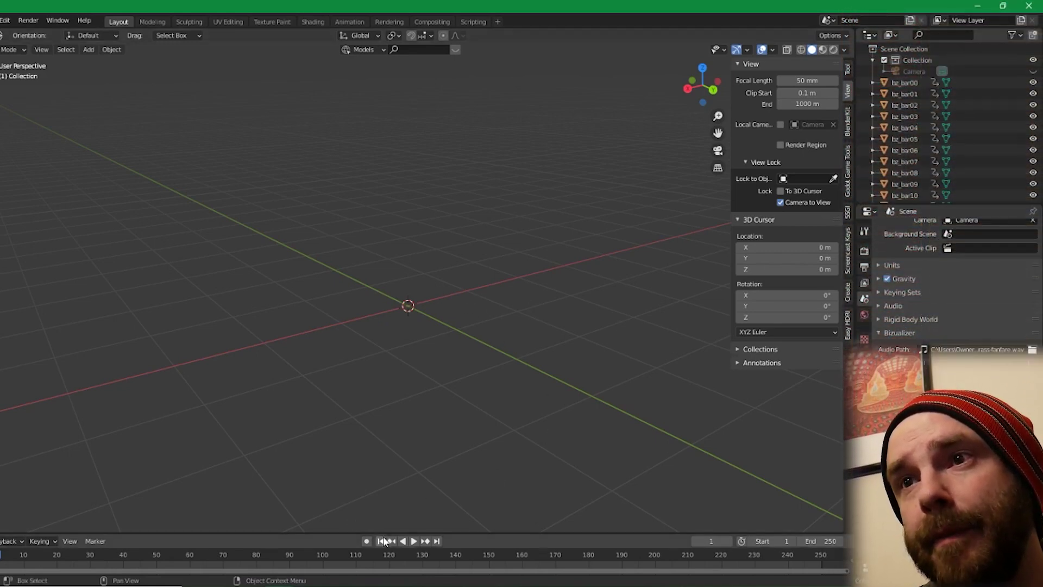
pyautogui.click(413, 541)
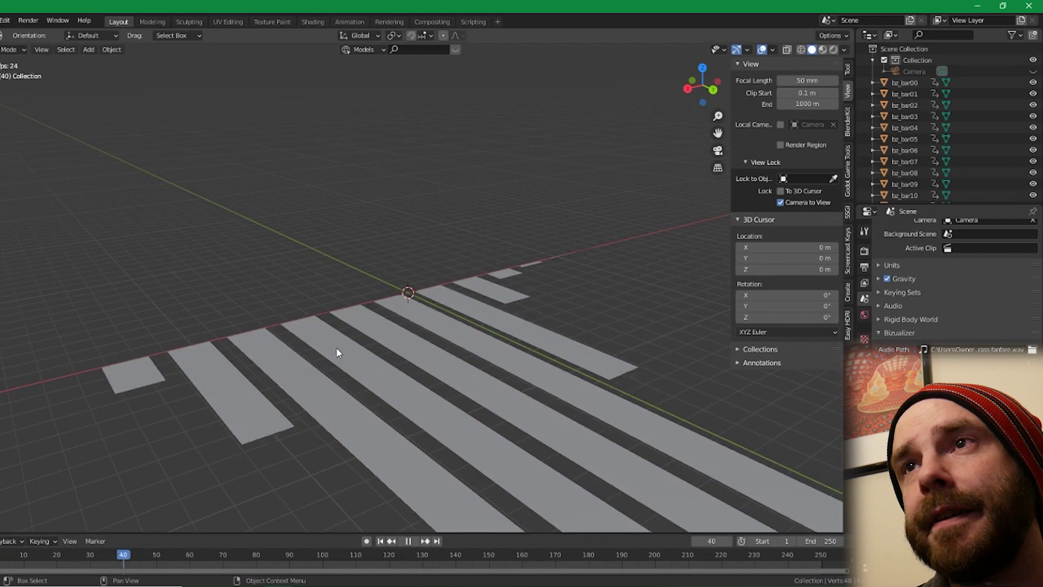
pyautogui.press('KP_7')
pyautogui.keyDown('shift'); pyautogui.moveTo(424, 322); pyautogui.dragTo(379, 466, button='middle'); pyautogui.keyUp('shift')
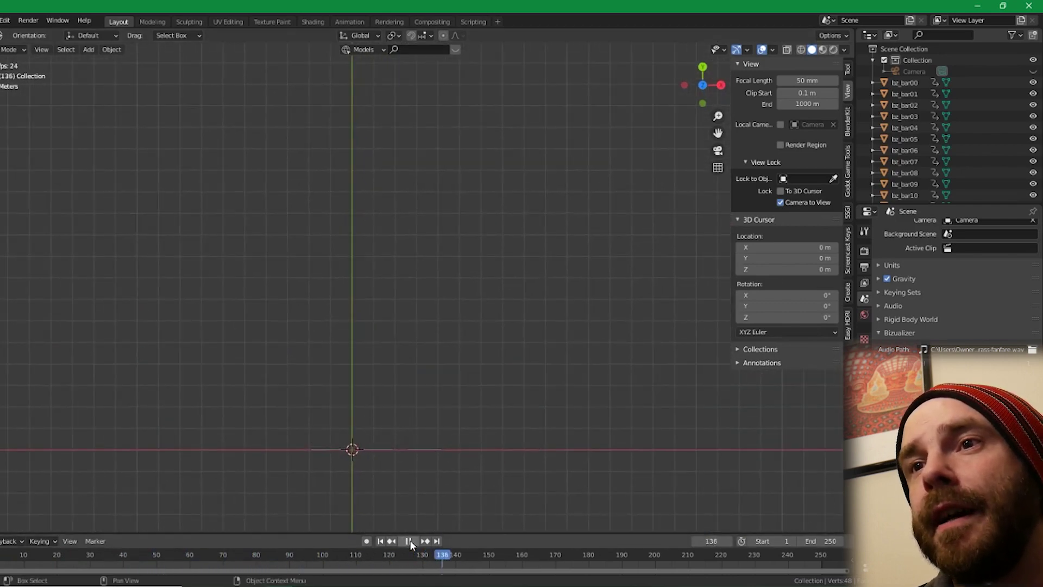
# Jump back to an earlier frame, stop playback and select bar bz_bar06.
pyautogui.click(174, 553)
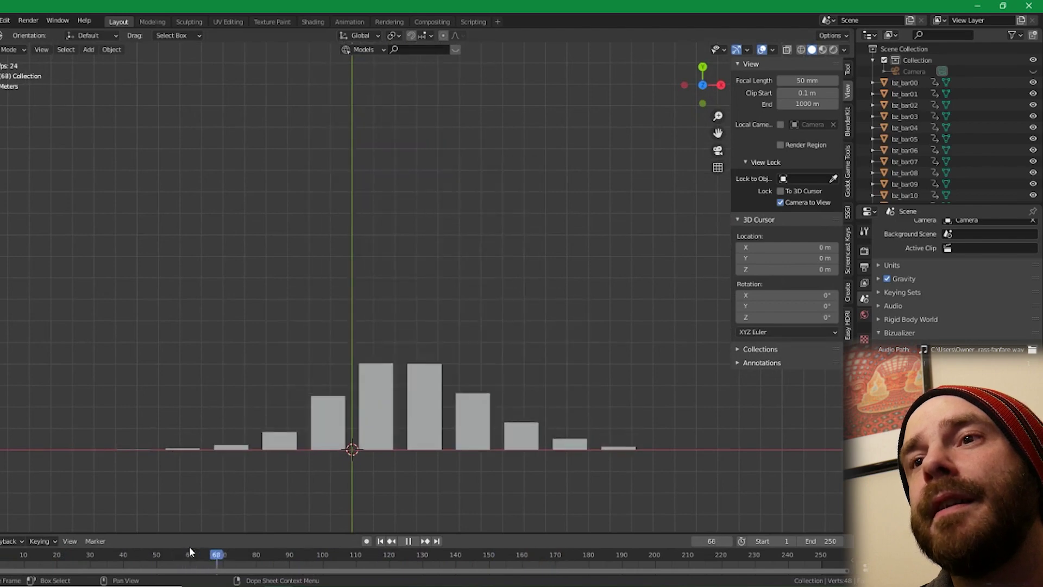
pyautogui.press('space')
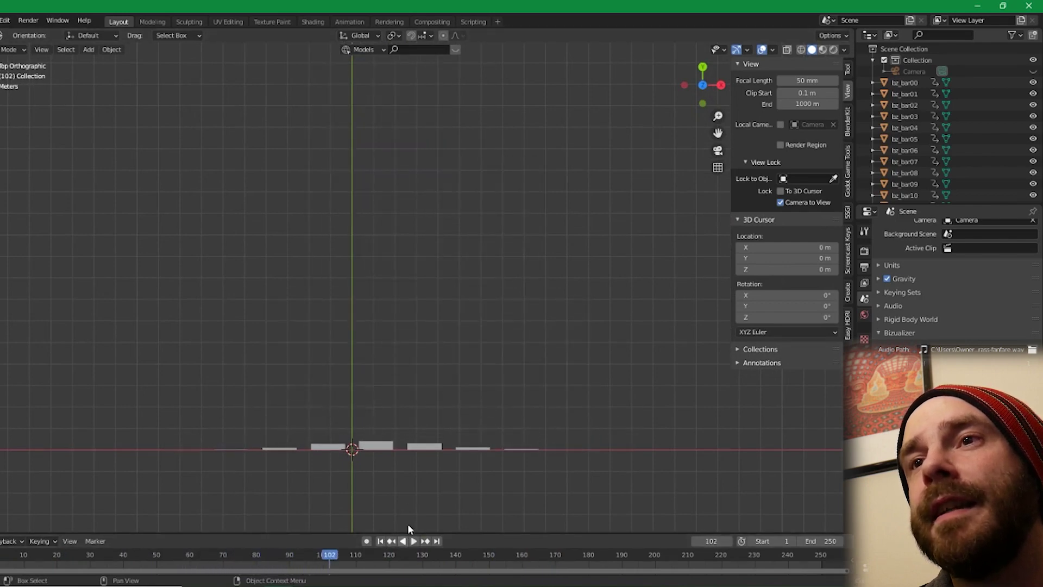
pyautogui.click(380, 444)
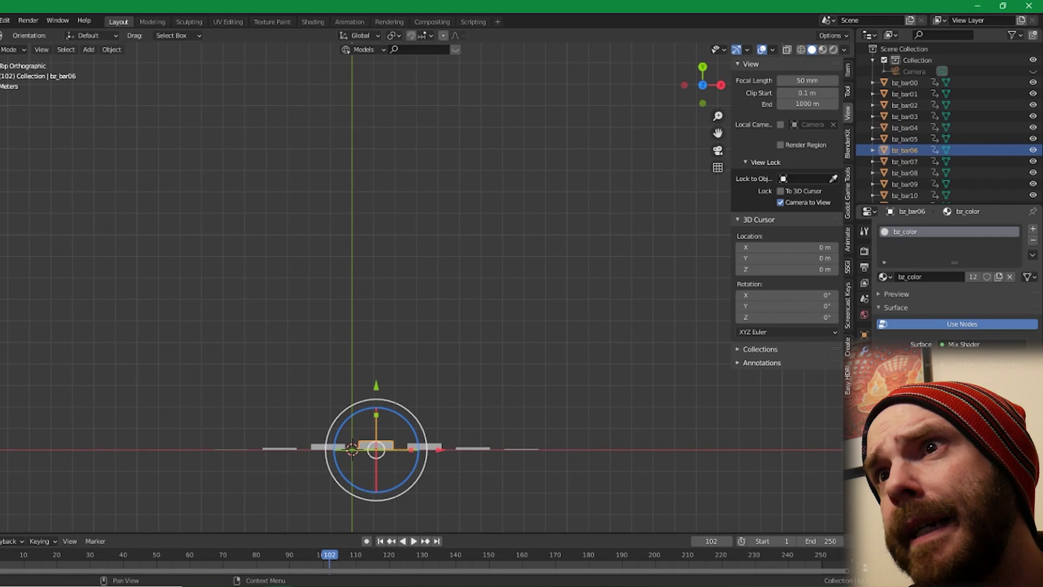
# Move bz_bar06 up-right and bz_bar05 up-left out of the row, viewing from new angles.
pyautogui.moveTo(501, 419); pyautogui.dragTo(429, 445, button='middle')
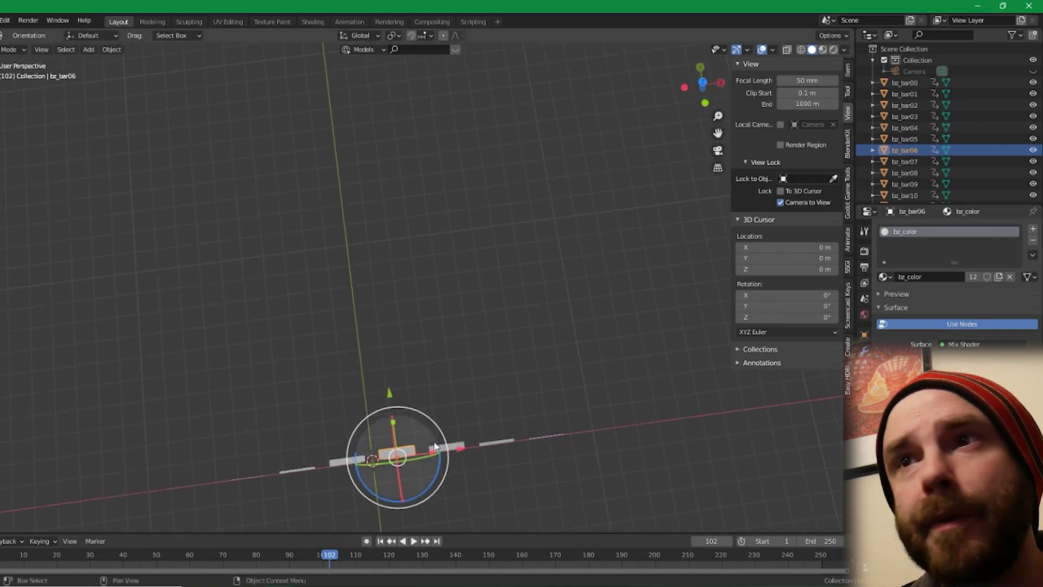
pyautogui.press('g')
pyautogui.click(482, 343)
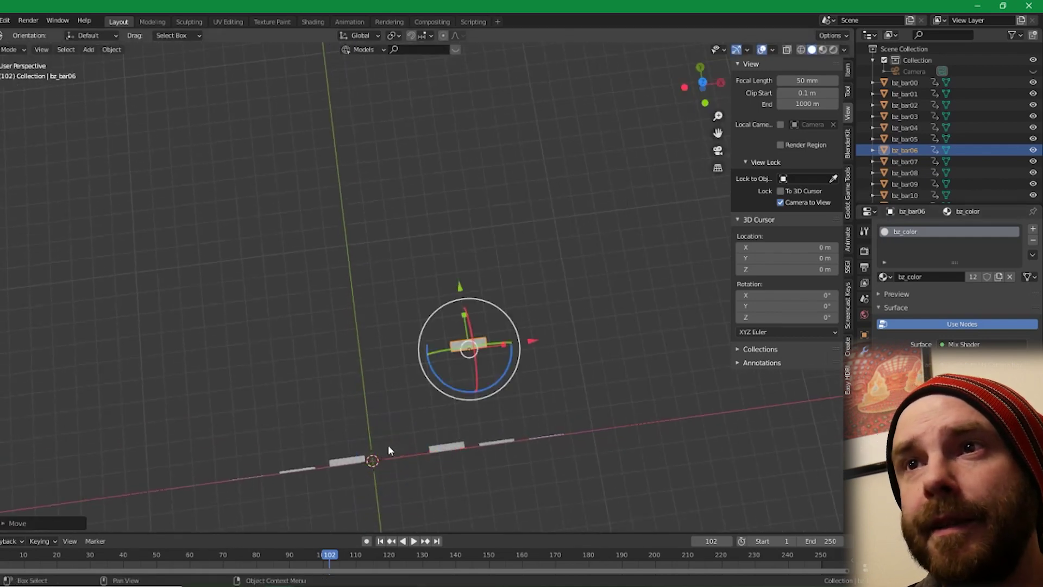
pyautogui.click(345, 459)
pyautogui.press('g')
pyautogui.click(256, 290)
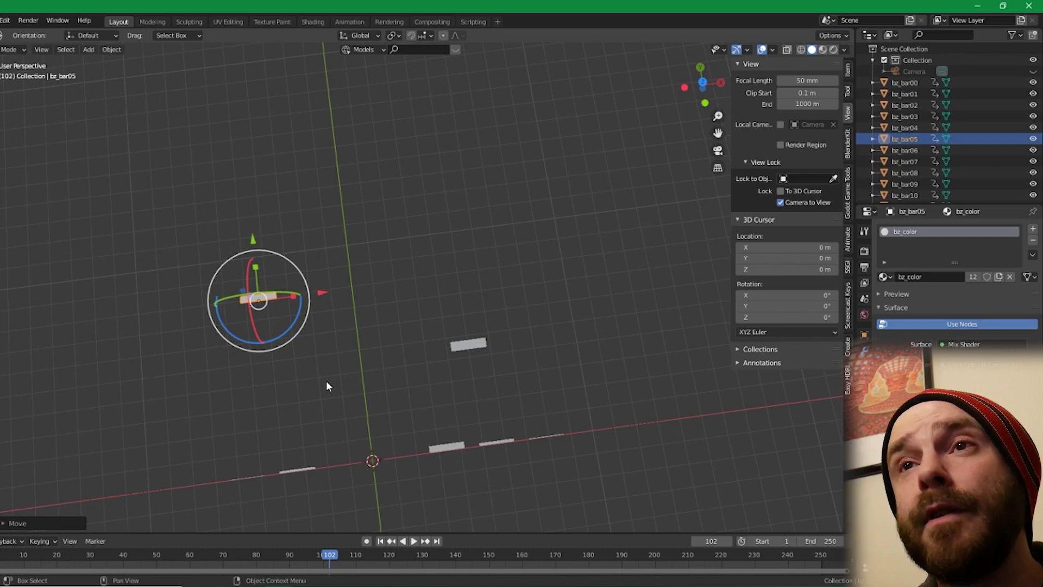
pyautogui.moveTo(326, 382); pyautogui.dragTo(377, 329, button='middle')
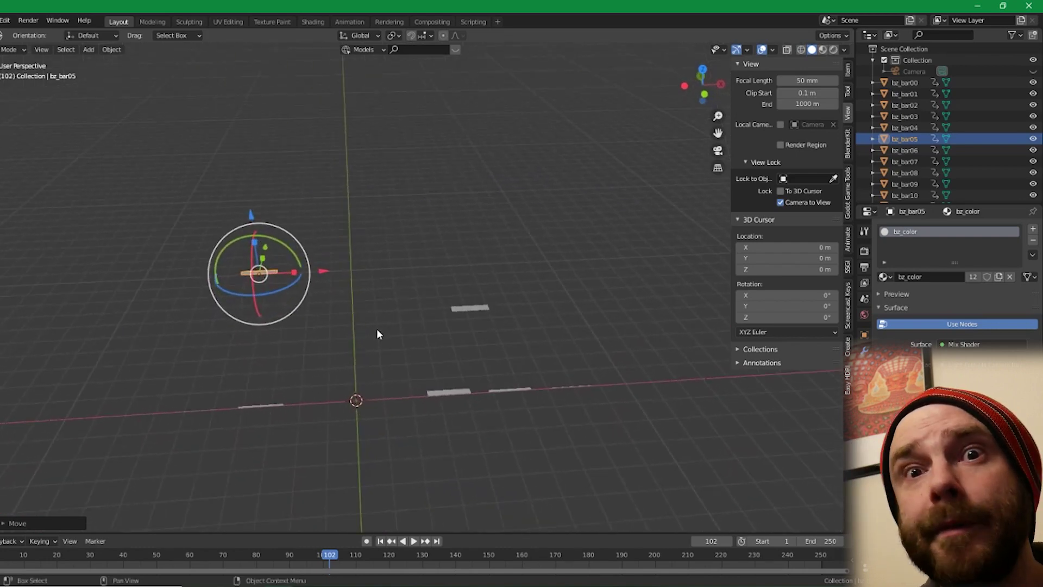
pyautogui.moveTo(400, 382); pyautogui.dragTo(395, 372, button='middle')
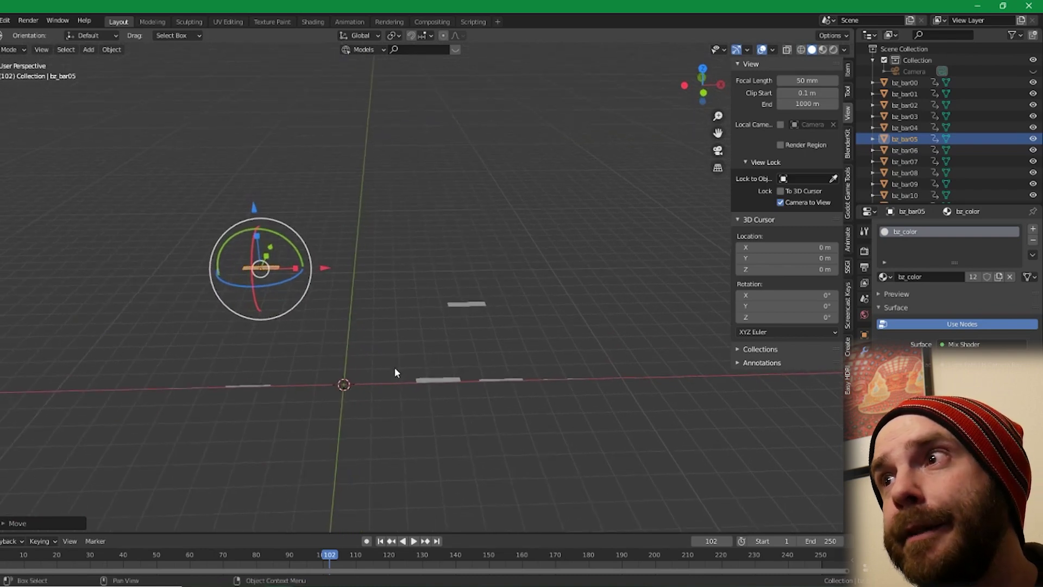